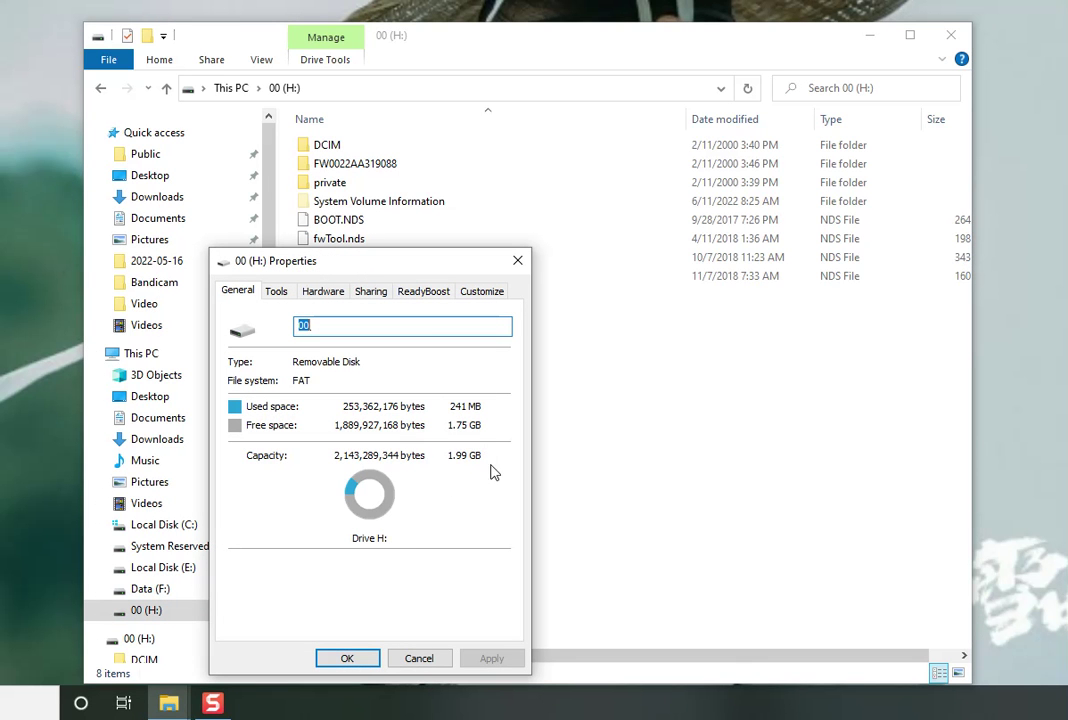
Step: Dismiss the drive's properties, open the FW0022AA319088 folder on drive 00 (H:) and select nand.bin
click(421, 658)
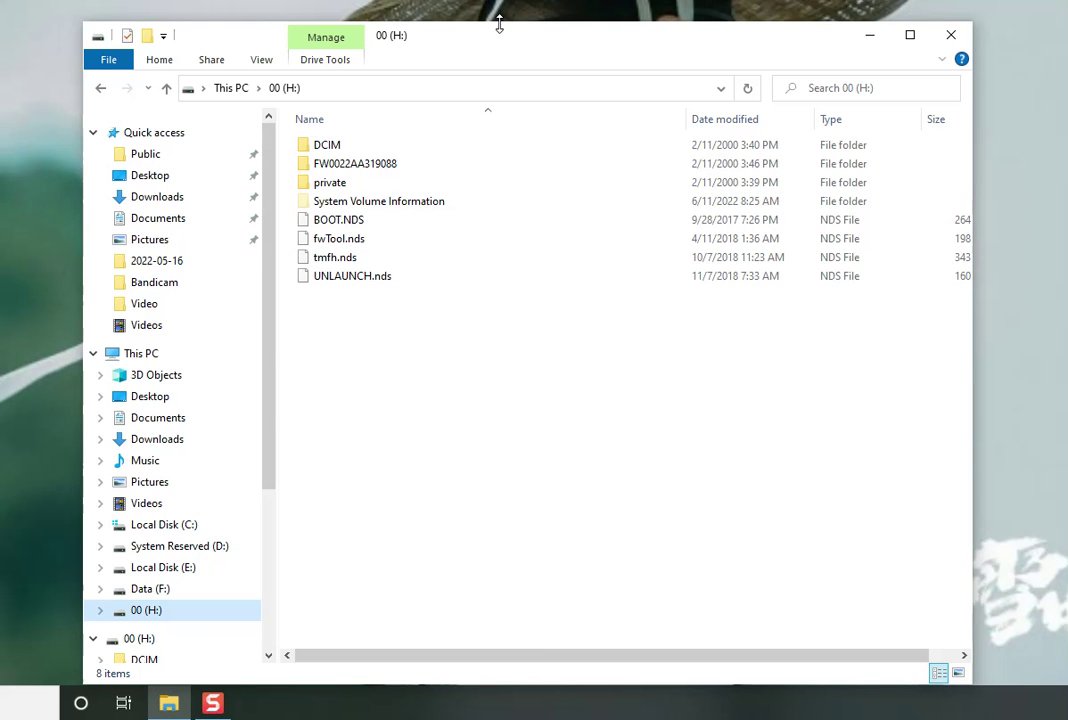
drag(498, 22, 422, 60)
double_click(300, 184)
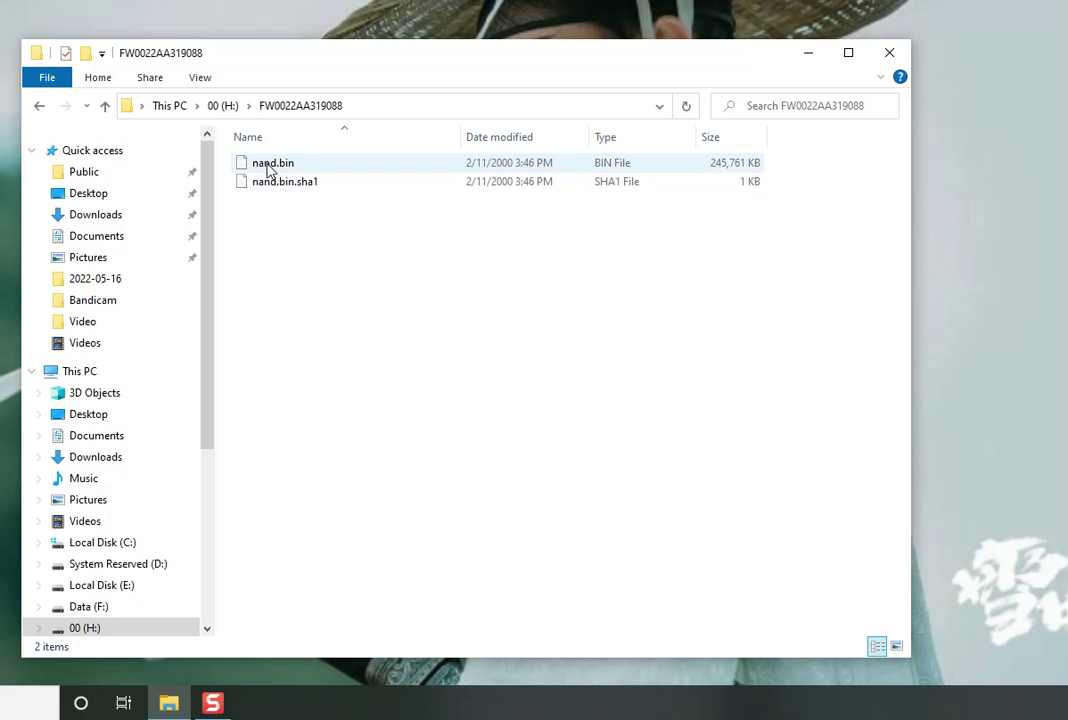
click(280, 170)
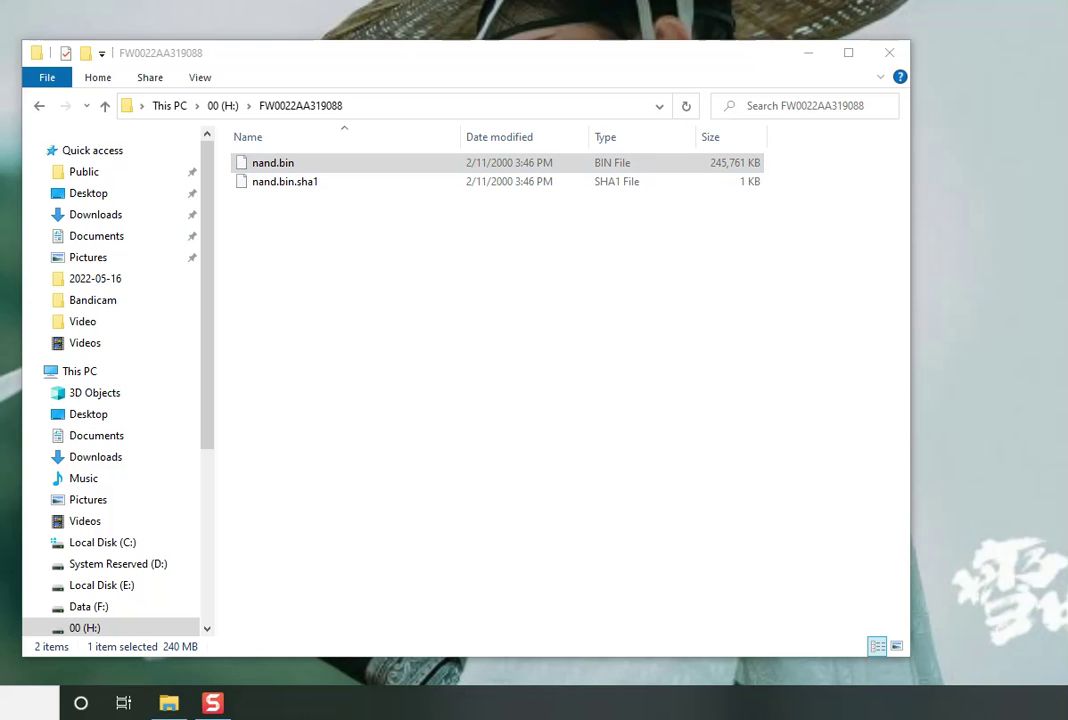
Step: Open the HiyaCFW-Helper-Win3.6.8 folder inside Nintendo > Nin DSi in a second File Explorer window
drag(1006, 64, 973, 100)
double_click(971, 99)
drag(665, 26, 699, 43)
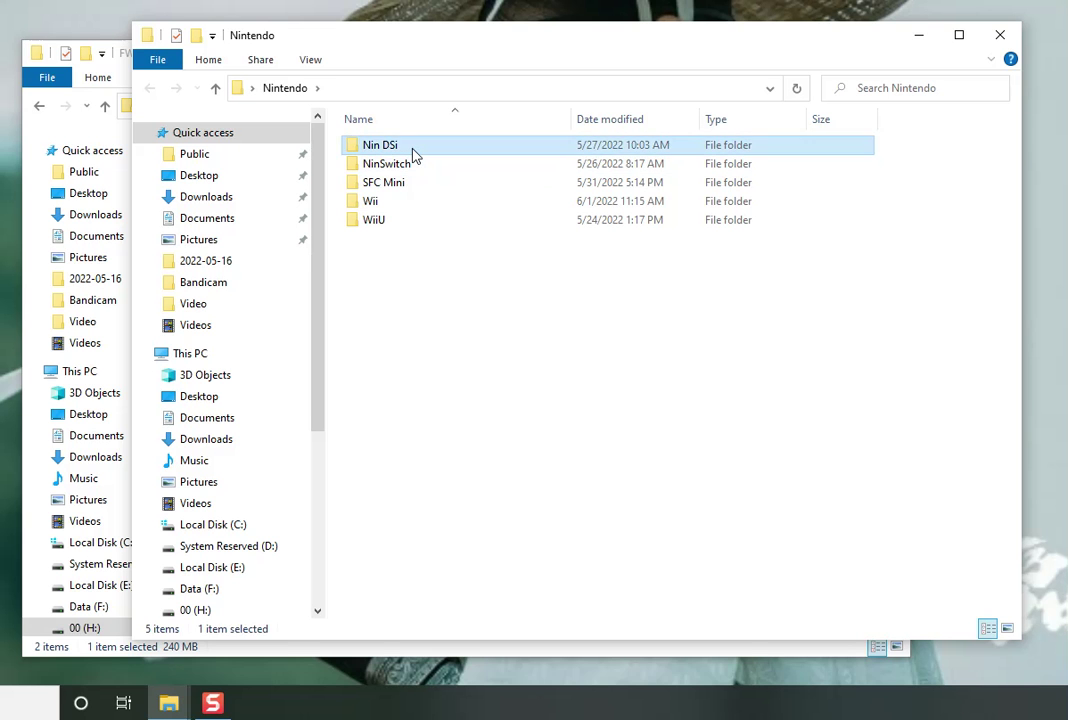
double_click(415, 150)
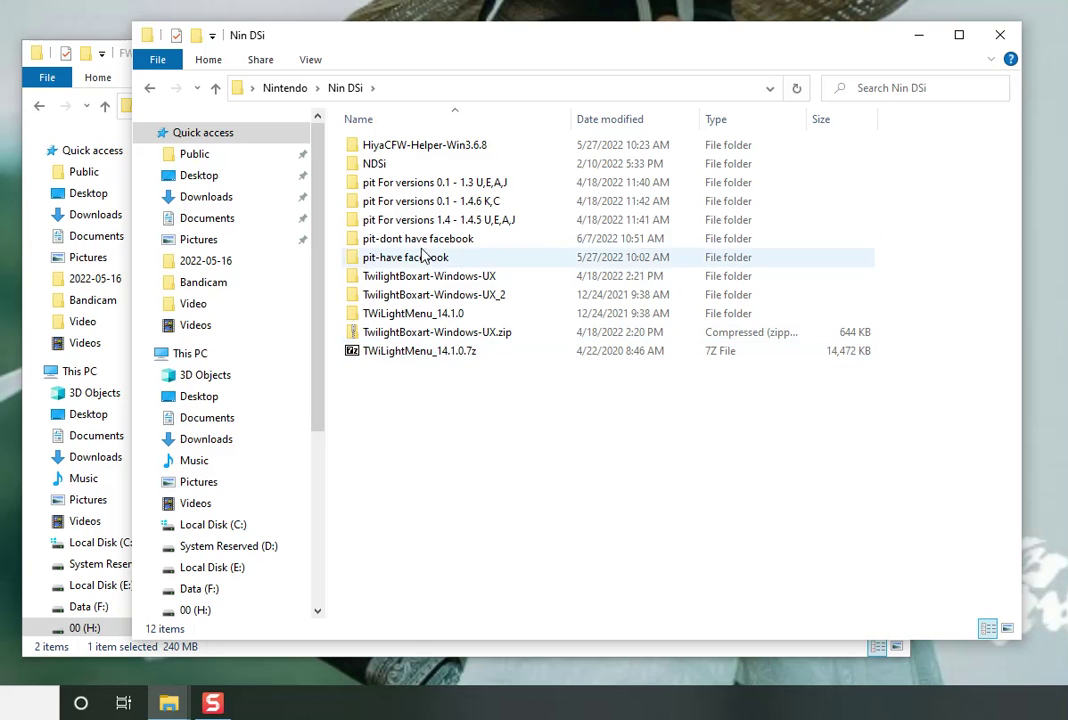
double_click(432, 147)
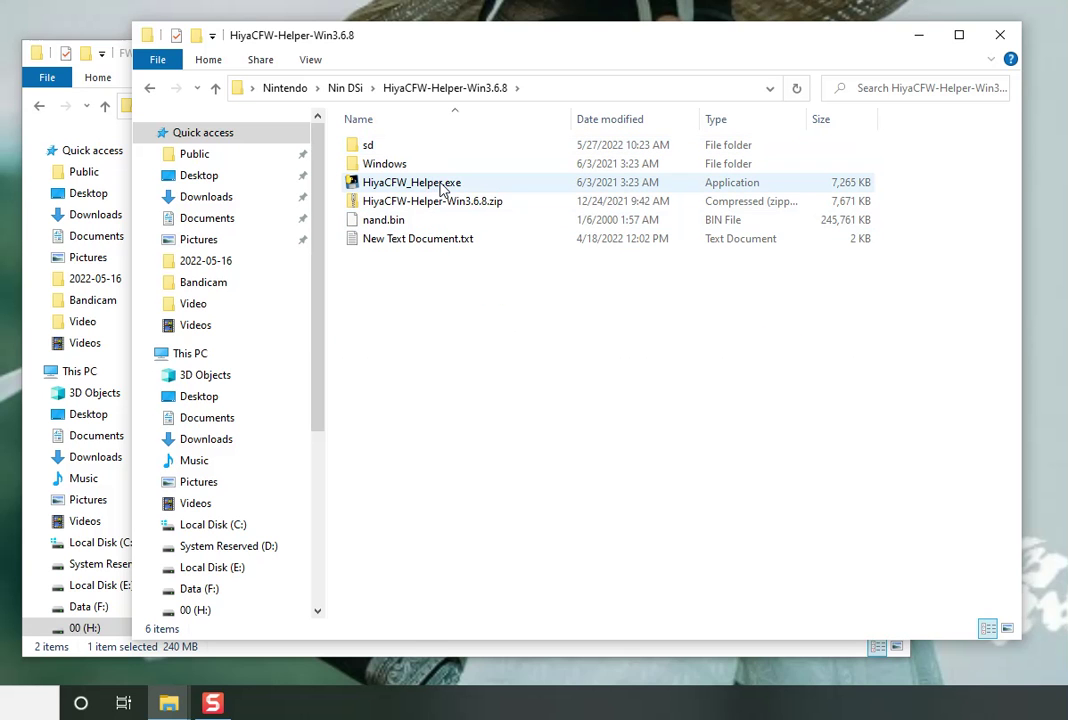
Step: Delete the old nand.bin from the HiyaCFW-Helper-Win3.6.8 folder and copy in nand.bin from the card's FW0022AA319088 folder
click(392, 221)
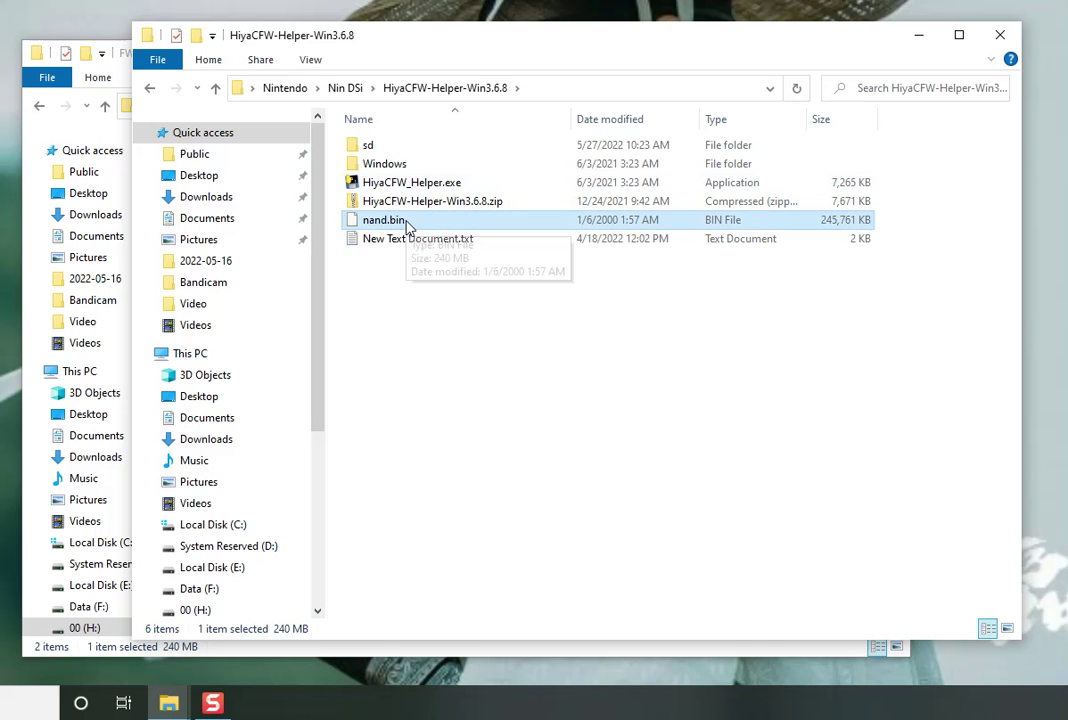
right_click(405, 227)
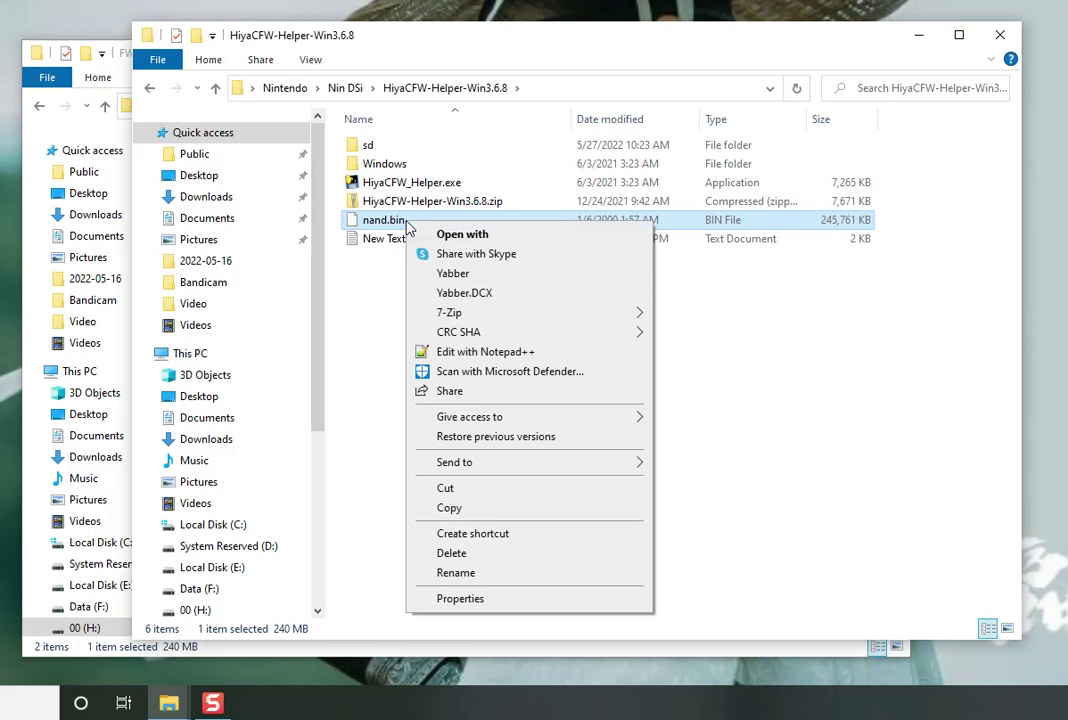
click(480, 556)
drag(503, 48, 744, 56)
drag(262, 164, 631, 380)
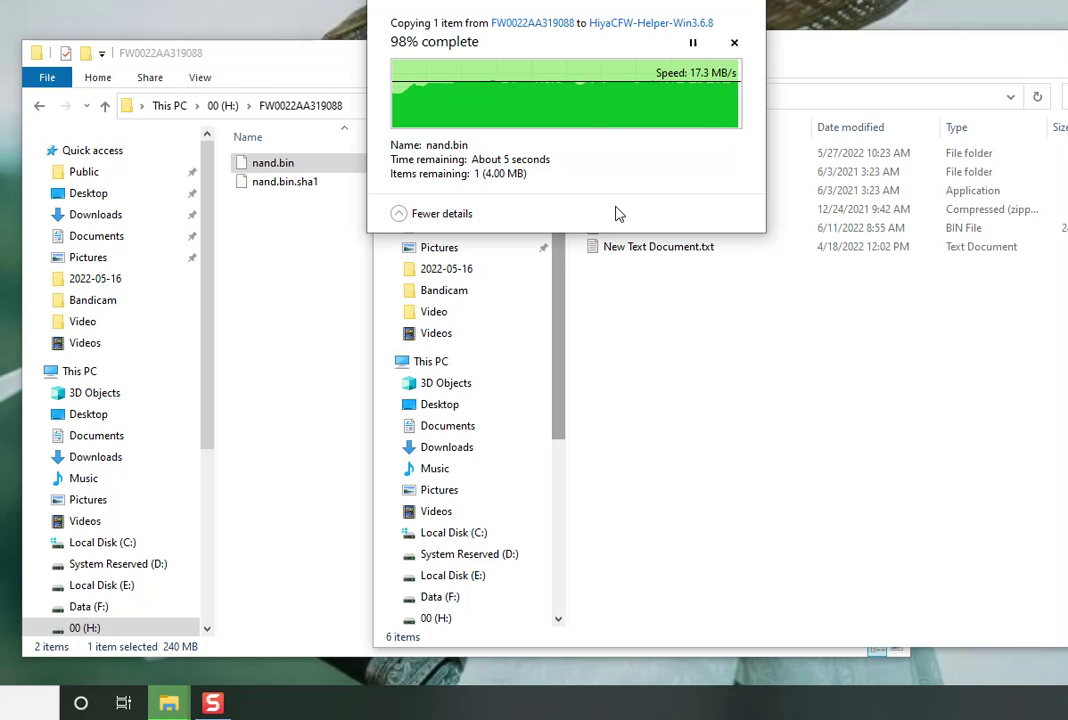
Step: Delete the sd folder from HiyaCFW-Helper-Win3.6.8 and create a new folder there named 01
right_click(607, 156)
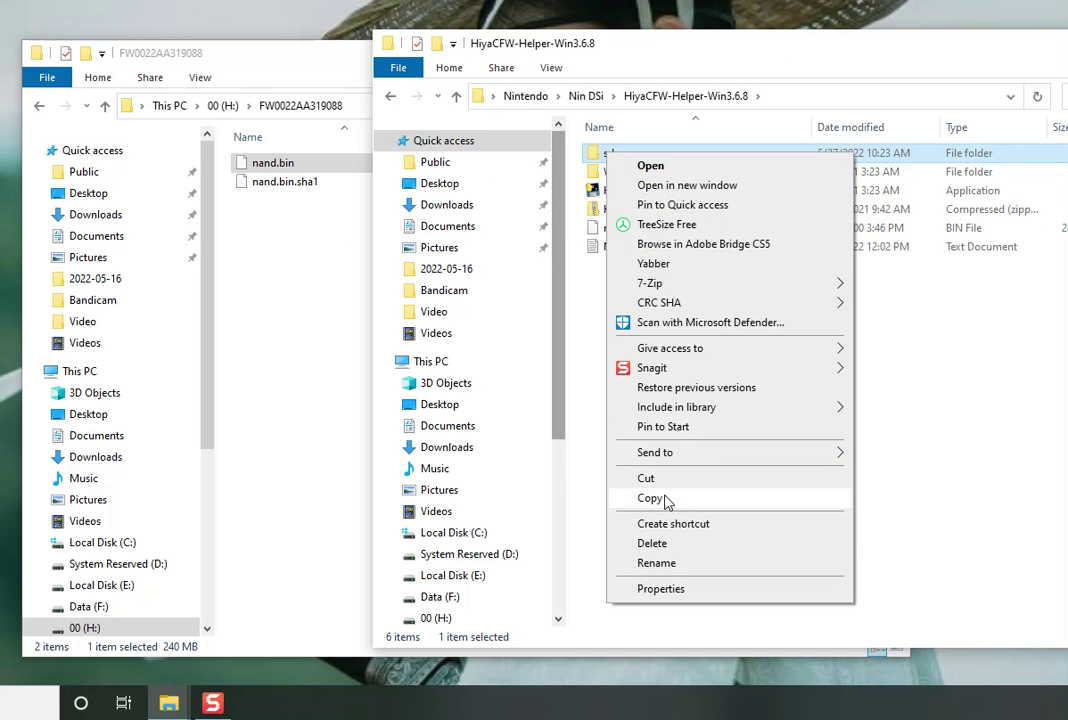
click(651, 543)
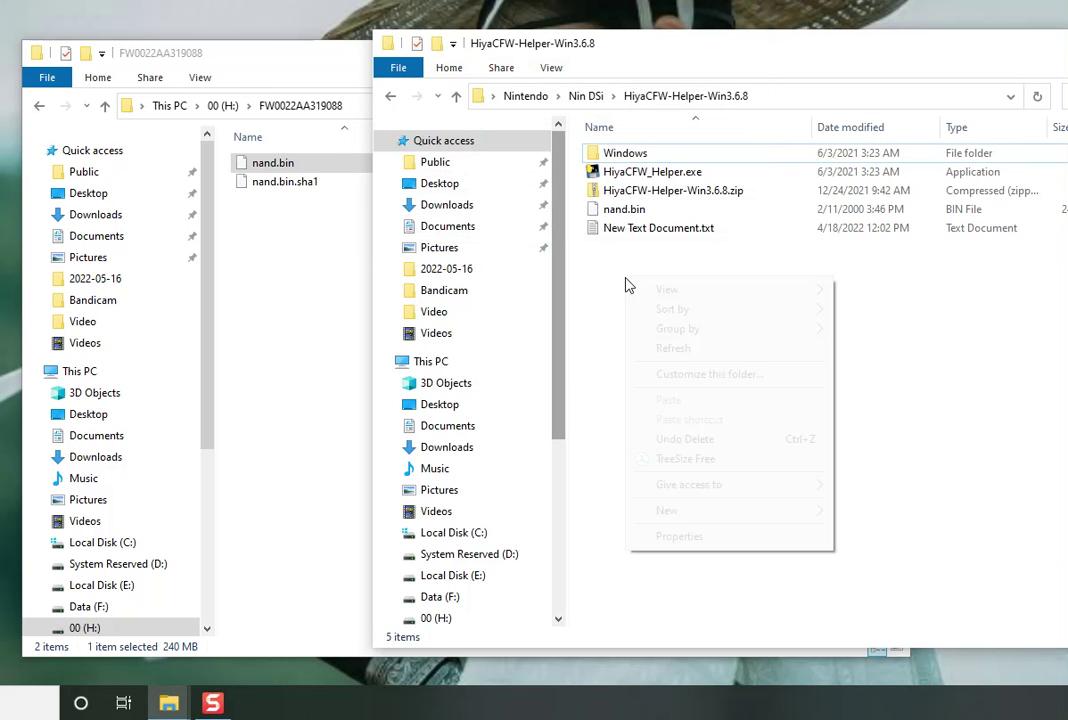
right_click(625, 283)
mouse_move(698, 517)
click(888, 514)
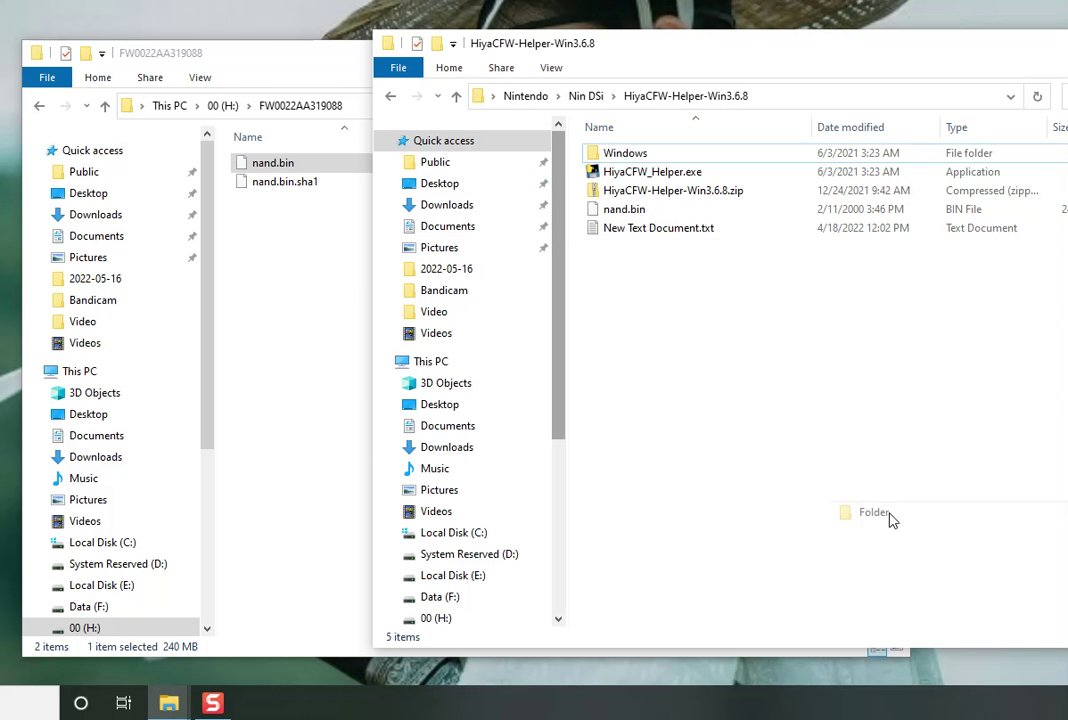
text(01)
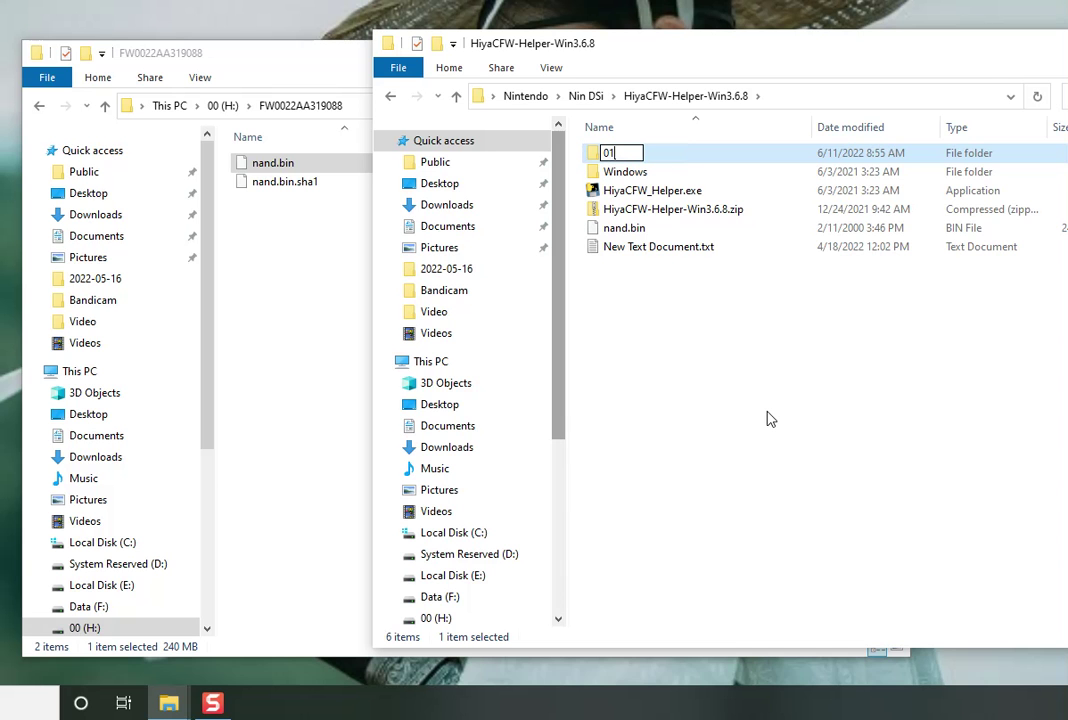
click(849, 392)
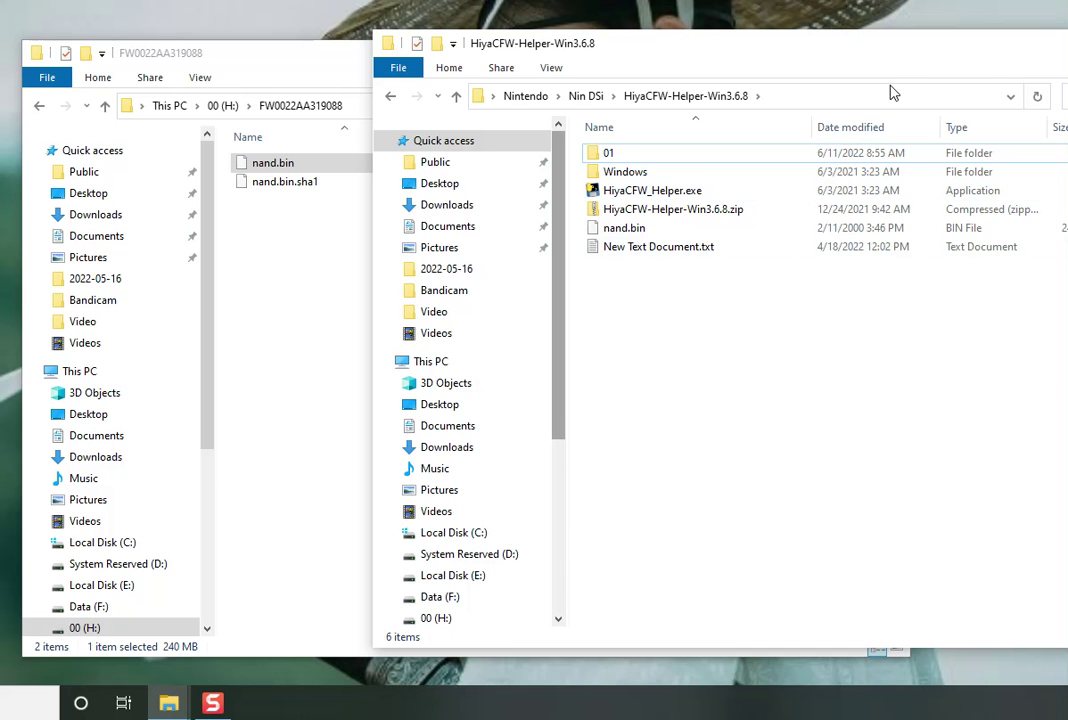
Step: Launch HiyaCFW_Helper.exe and enable installing the latest TWiLight Menu++ on custom firmware
drag(882, 52, 630, 48)
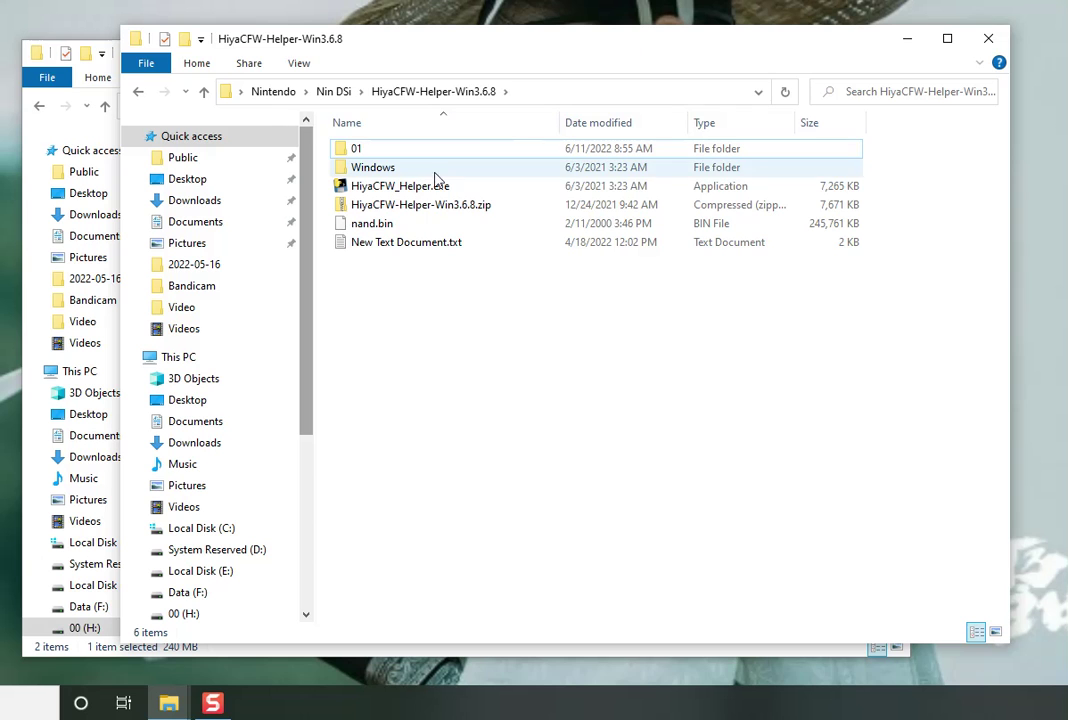
double_click(396, 188)
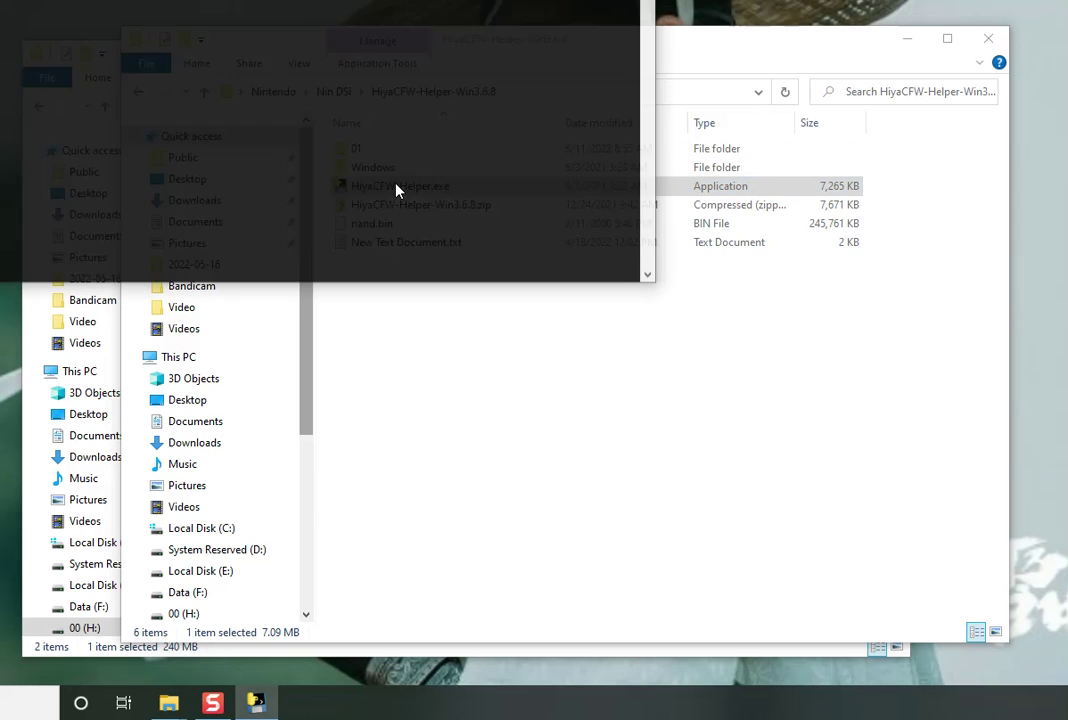
drag(453, 24, 615, 100)
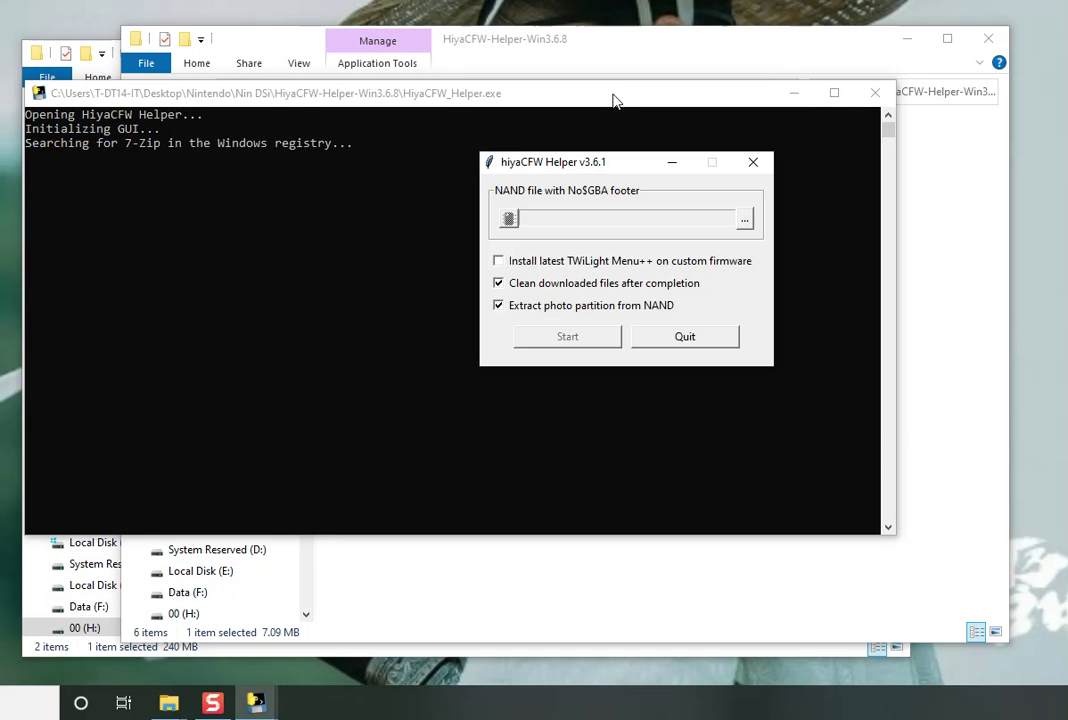
drag(612, 166, 545, 192)
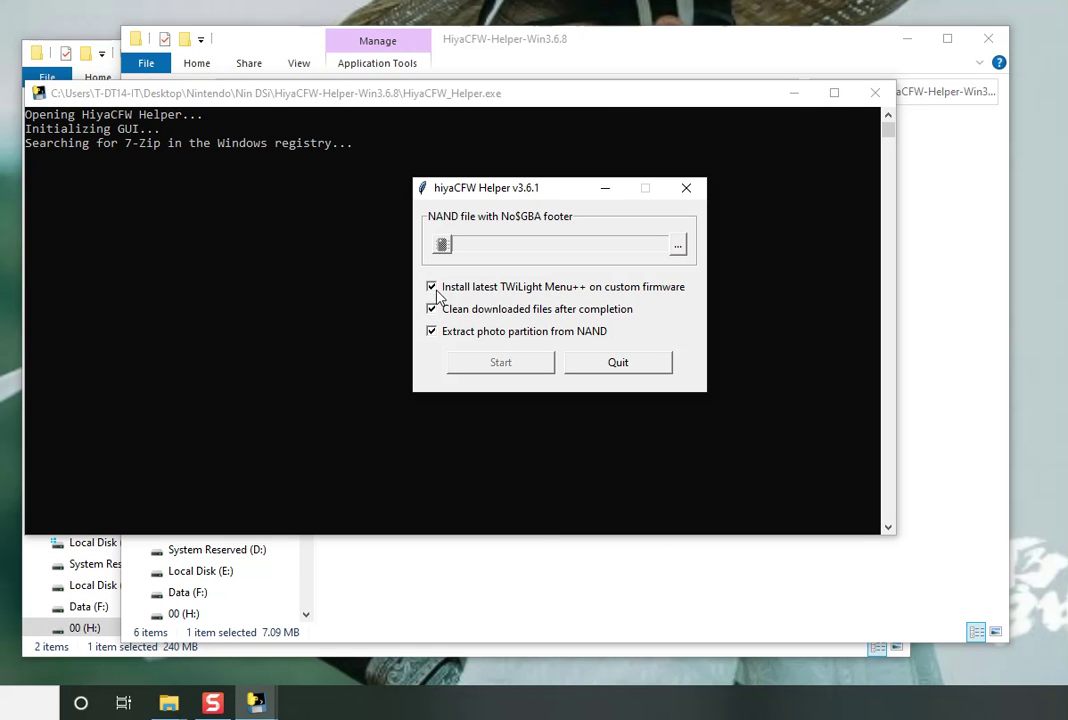
Step: Load nand.bin from the HiyaCFW-Helper-Win3.6.8 folder as the NAND file
click(680, 248)
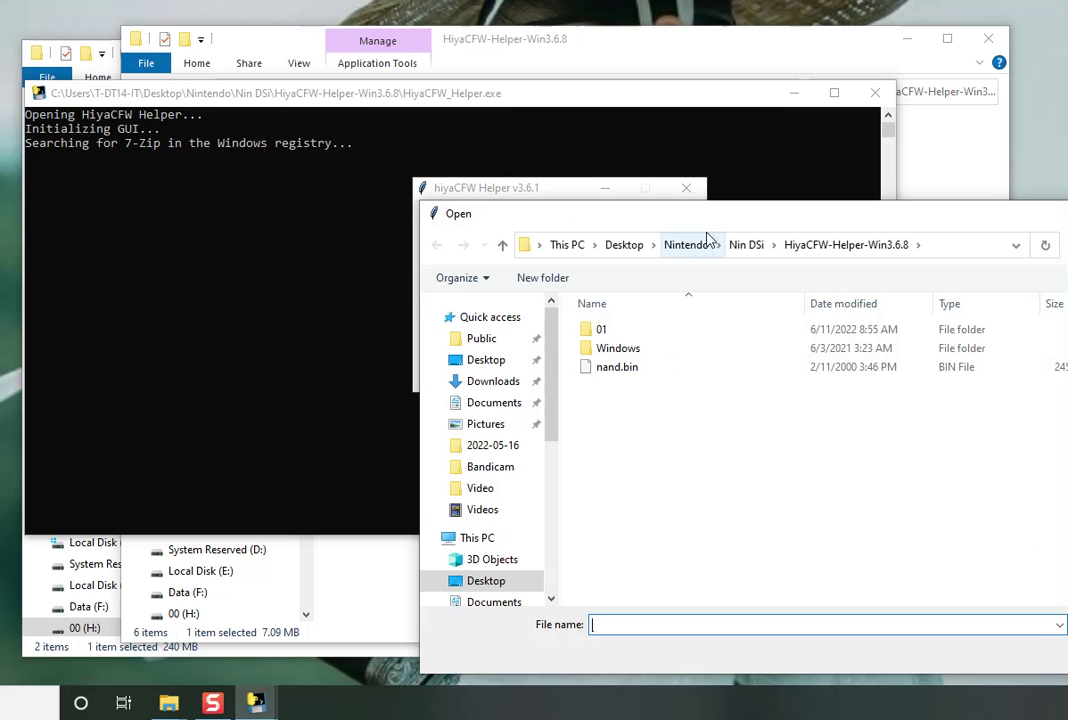
drag(720, 231, 509, 196)
click(406, 334)
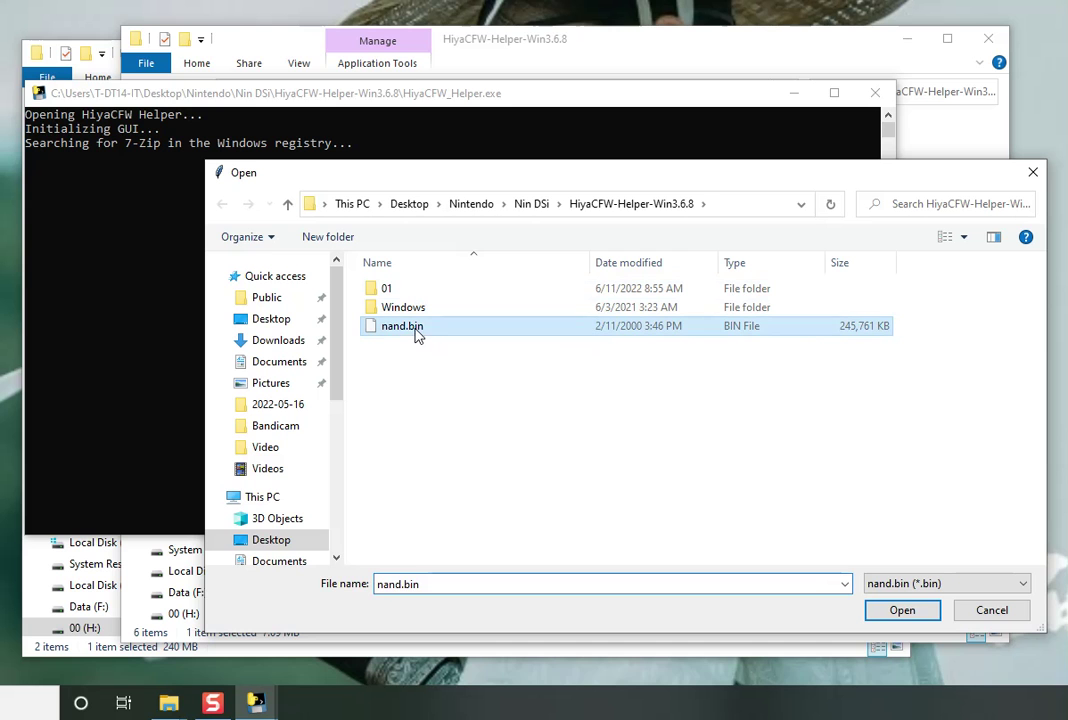
click(902, 612)
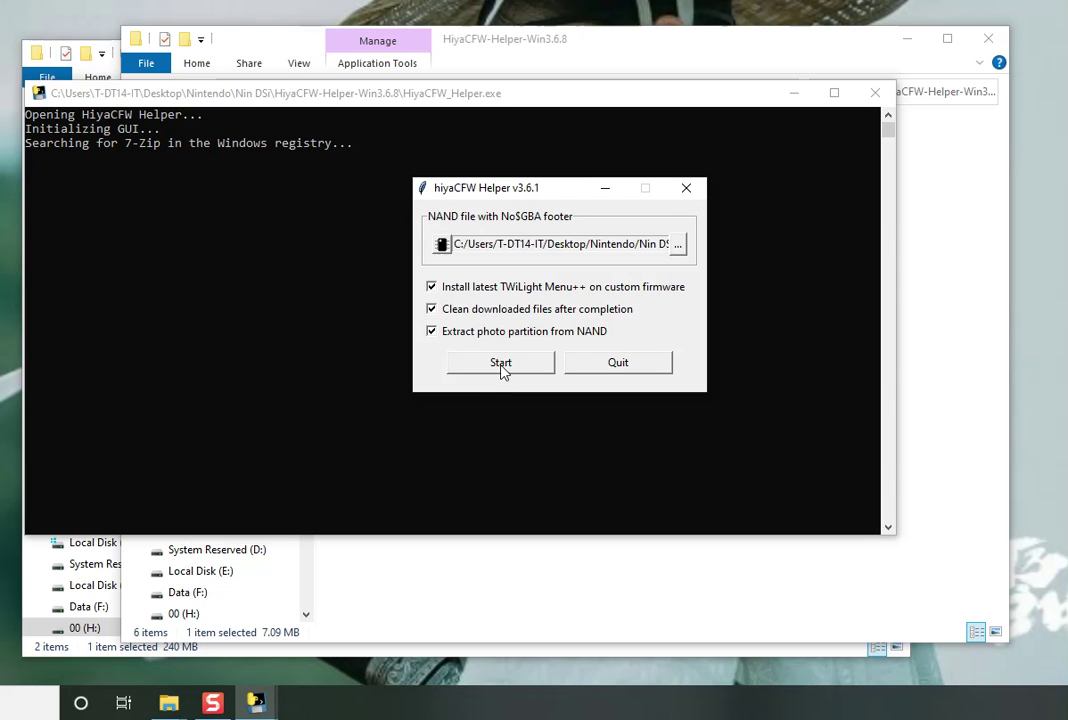
Step: Start the custom firmware build with the 01 folder as the output location
click(502, 366)
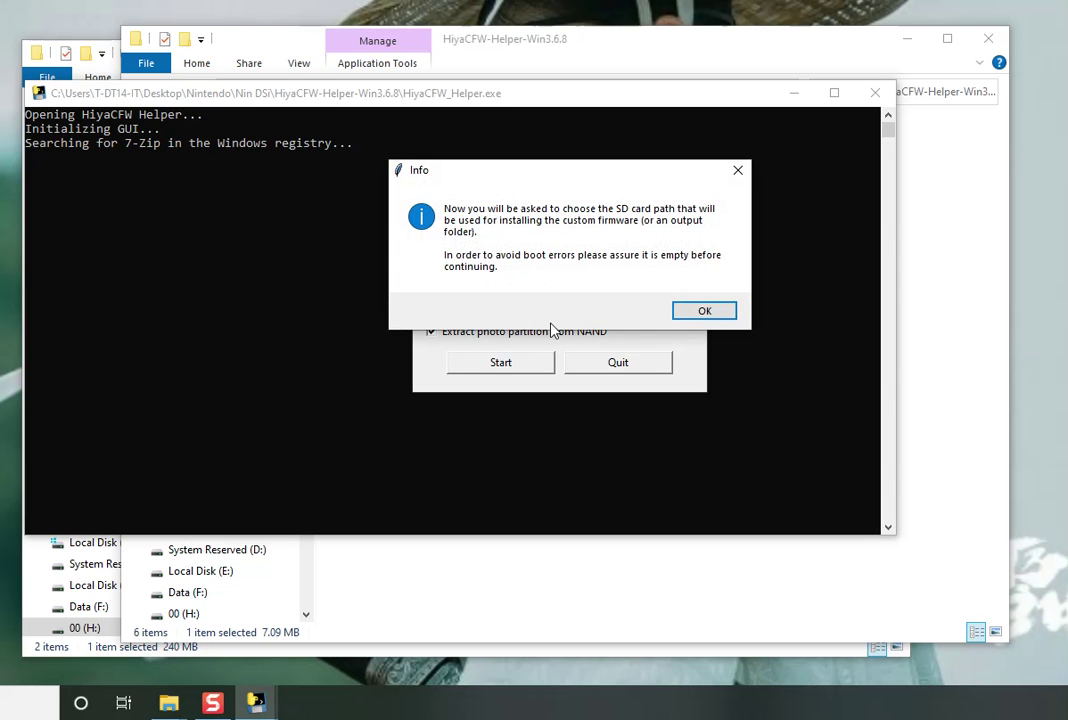
click(703, 312)
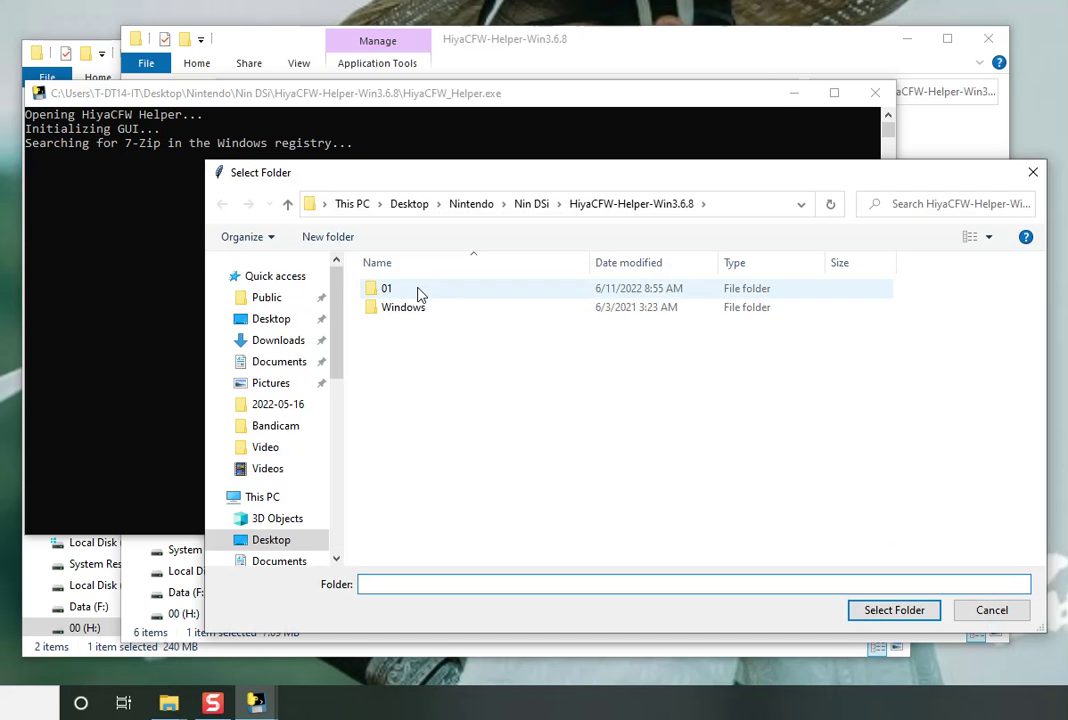
click(417, 293)
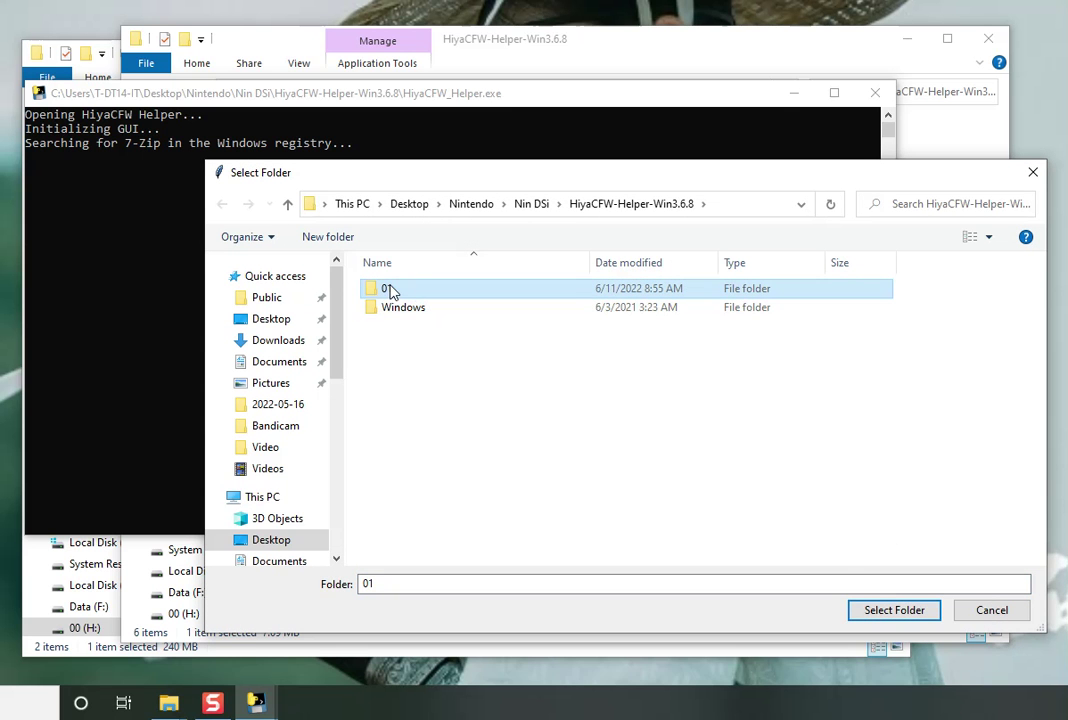
click(872, 612)
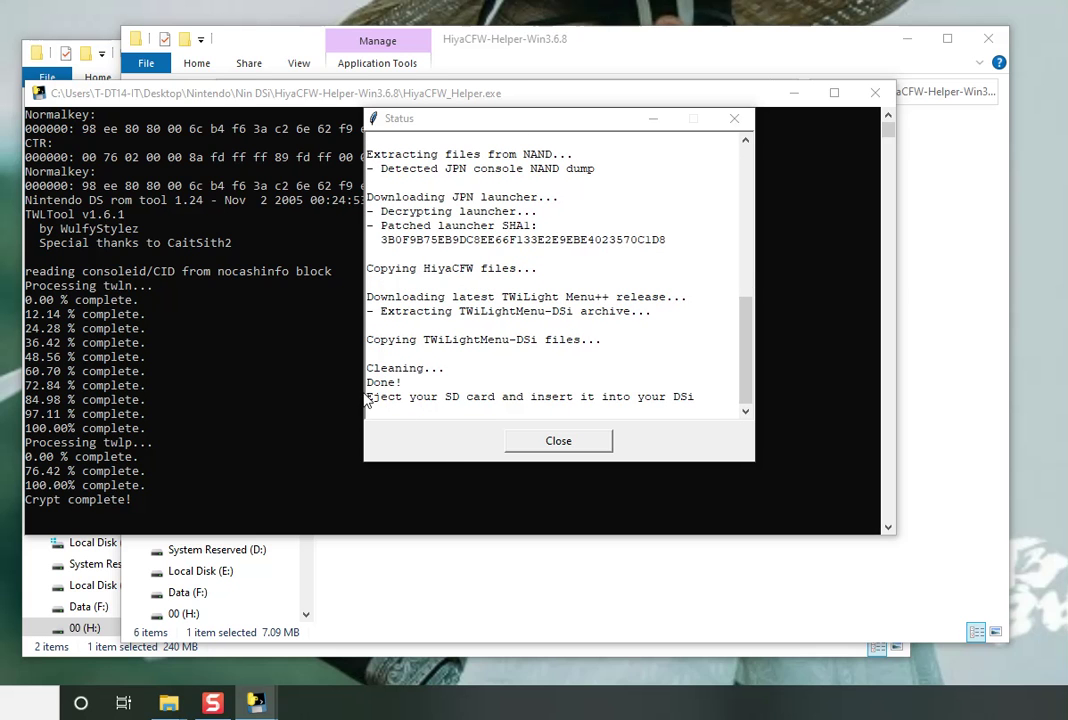
Step: Read the final line of the build status, close the status window and quit hiyaCFW Helper
drag(367, 393, 699, 398)
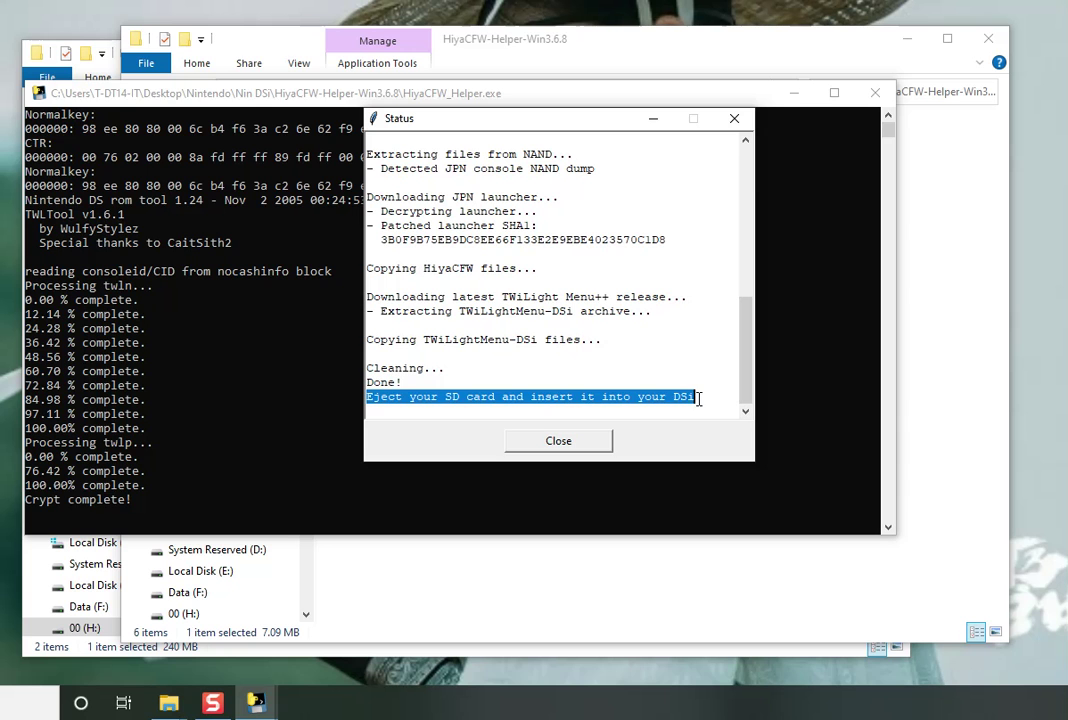
click(558, 443)
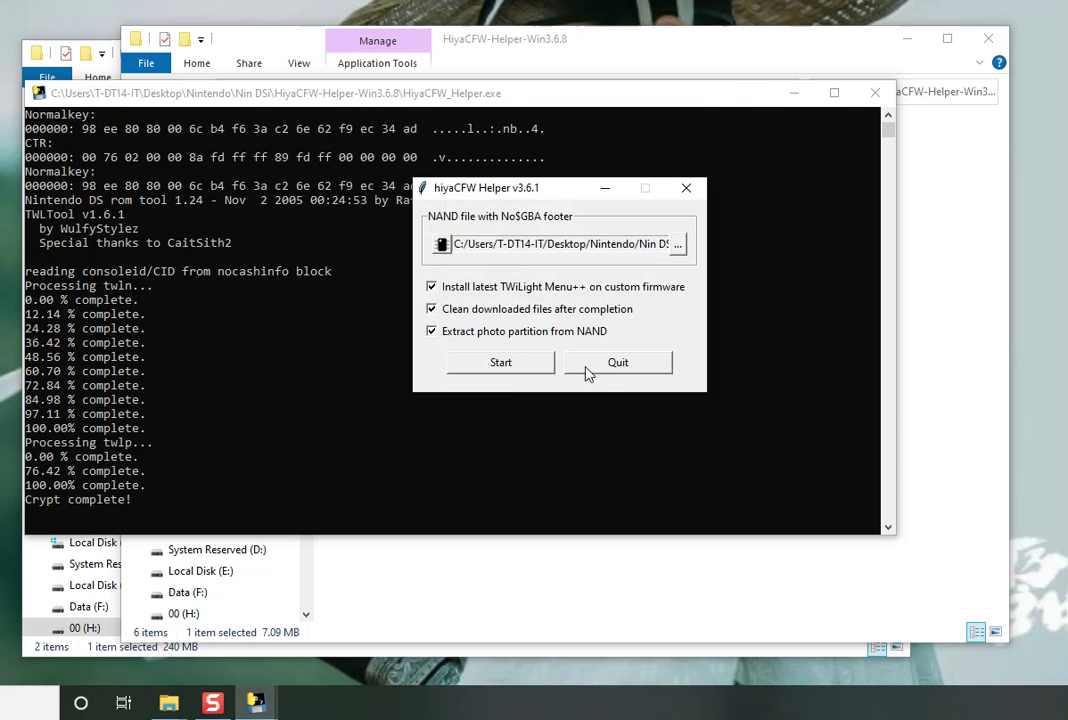
click(617, 364)
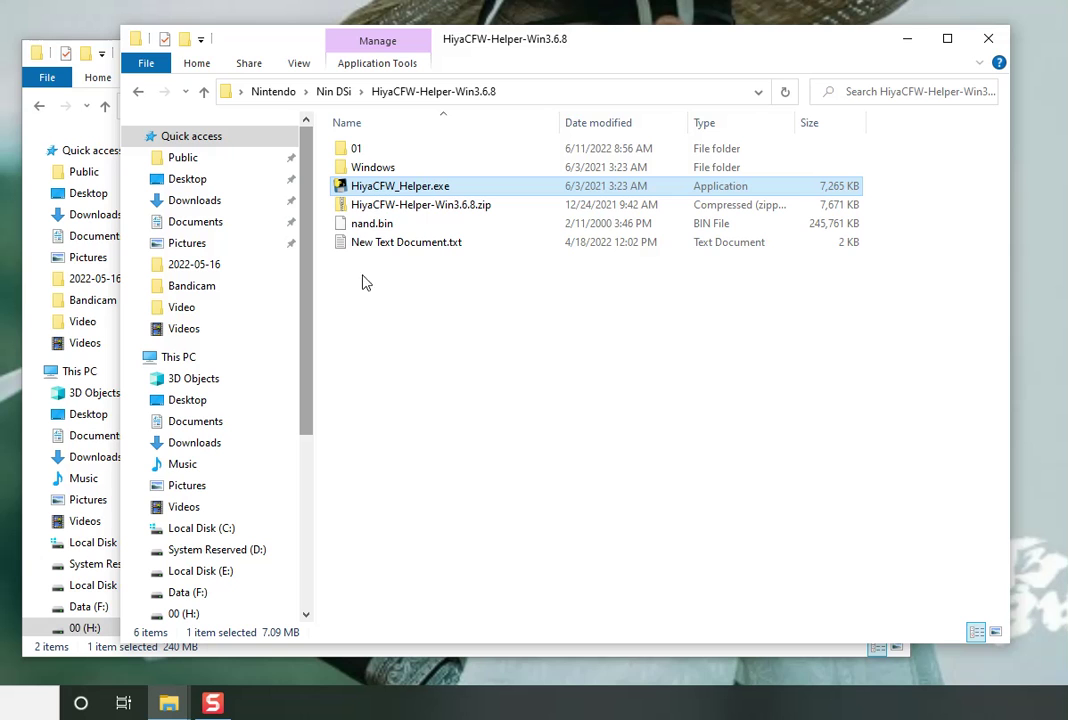
Step: Open the 01 output folder, select its roms folder and move the window aside to expose the SD card's window
double_click(365, 152)
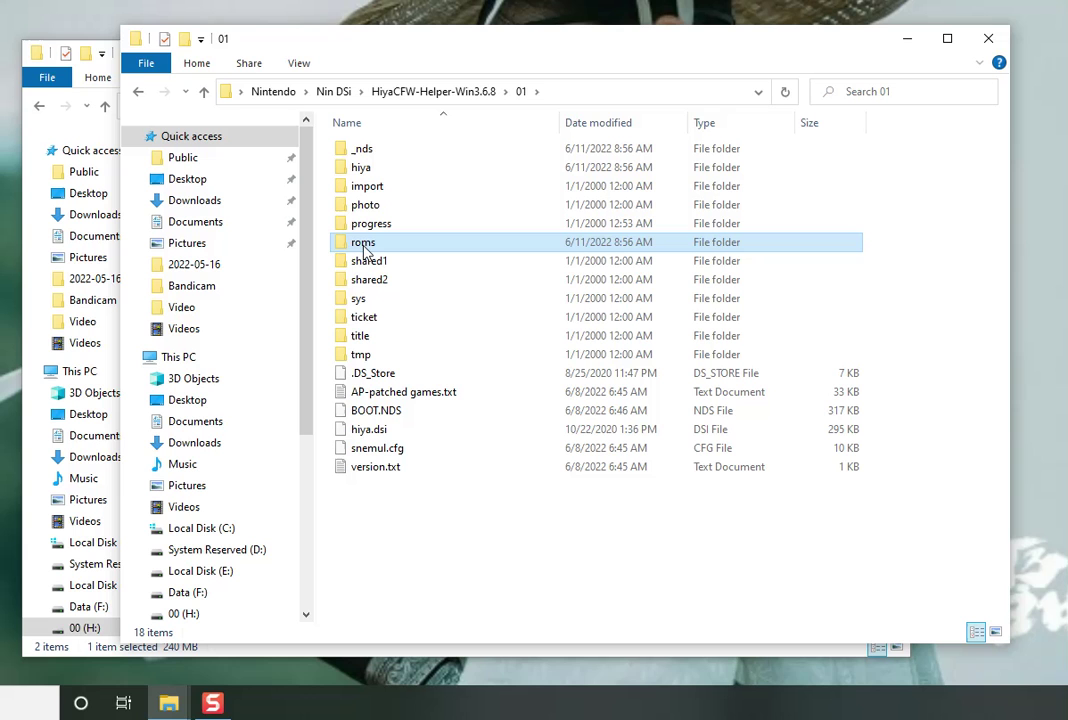
click(372, 247)
drag(528, 49, 667, 52)
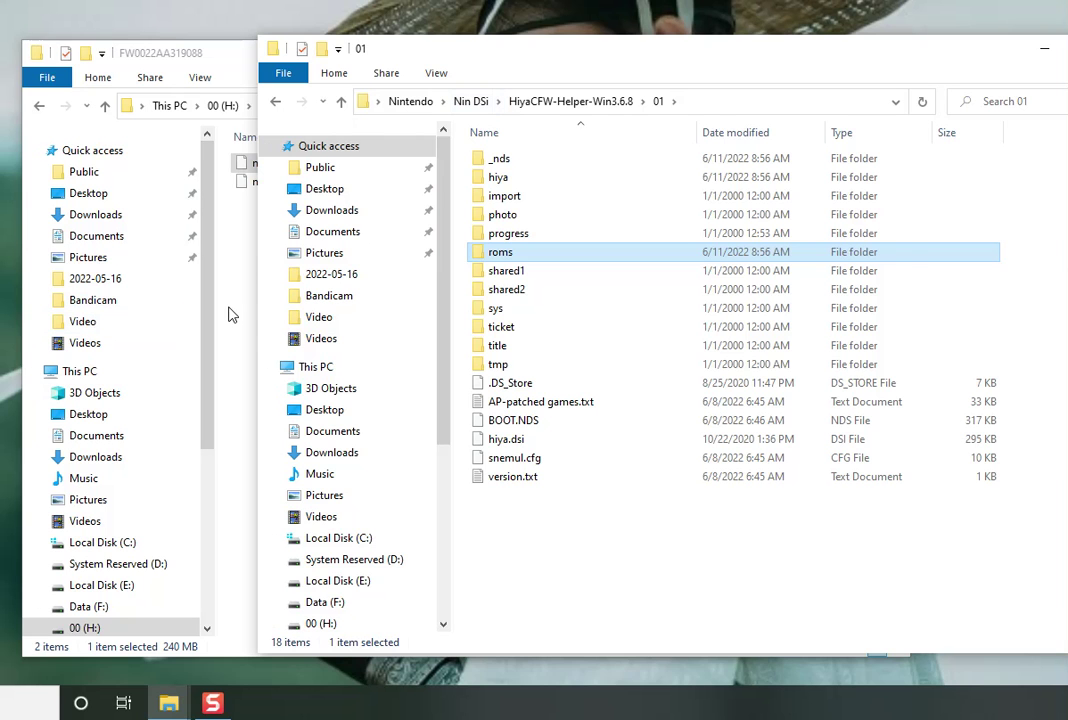
Step: Permanently delete nand.bin from the card's FW0022AA319088 folder and return to the root of drive 00 (H:)
click(228, 314)
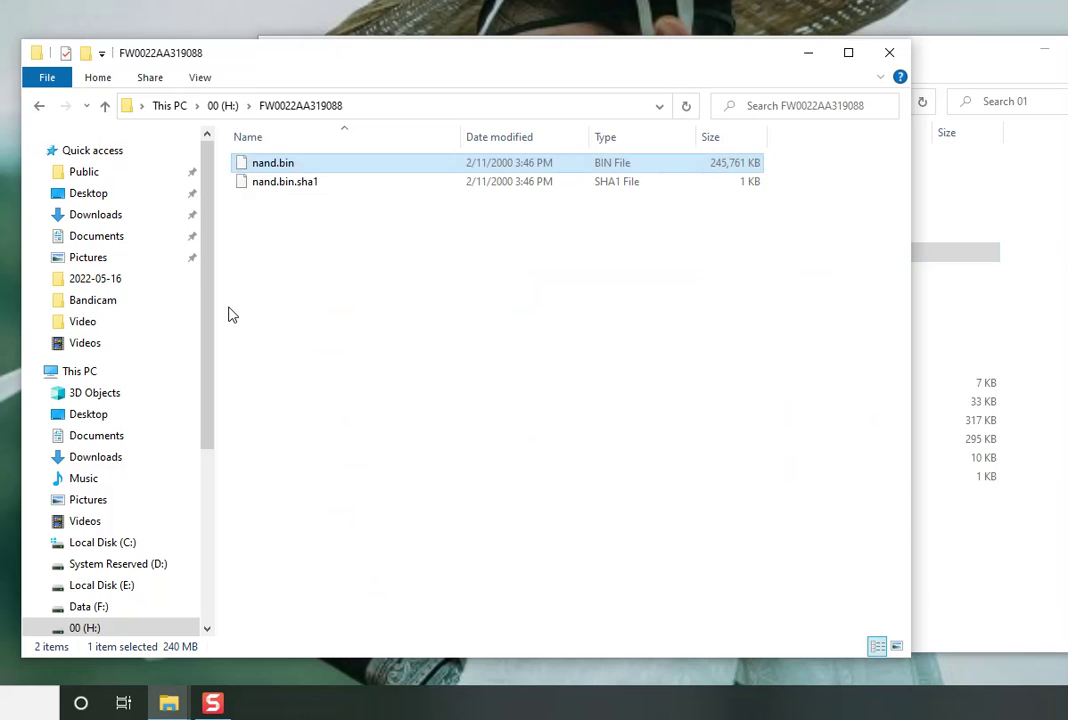
click(278, 172)
right_click(278, 172)
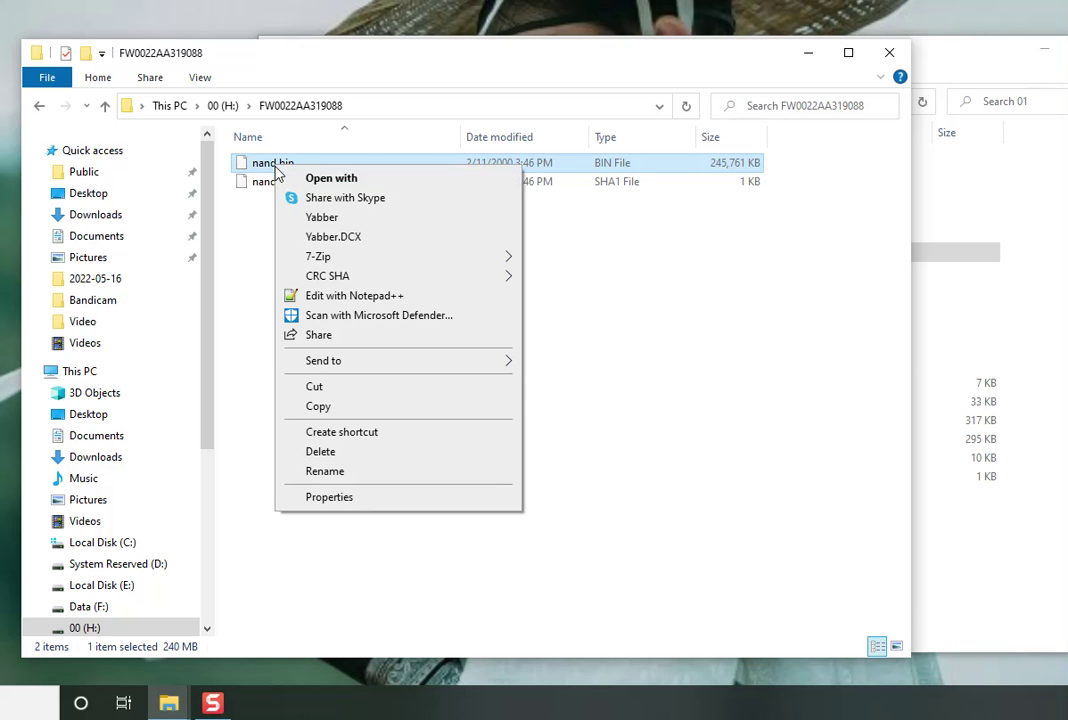
click(327, 447)
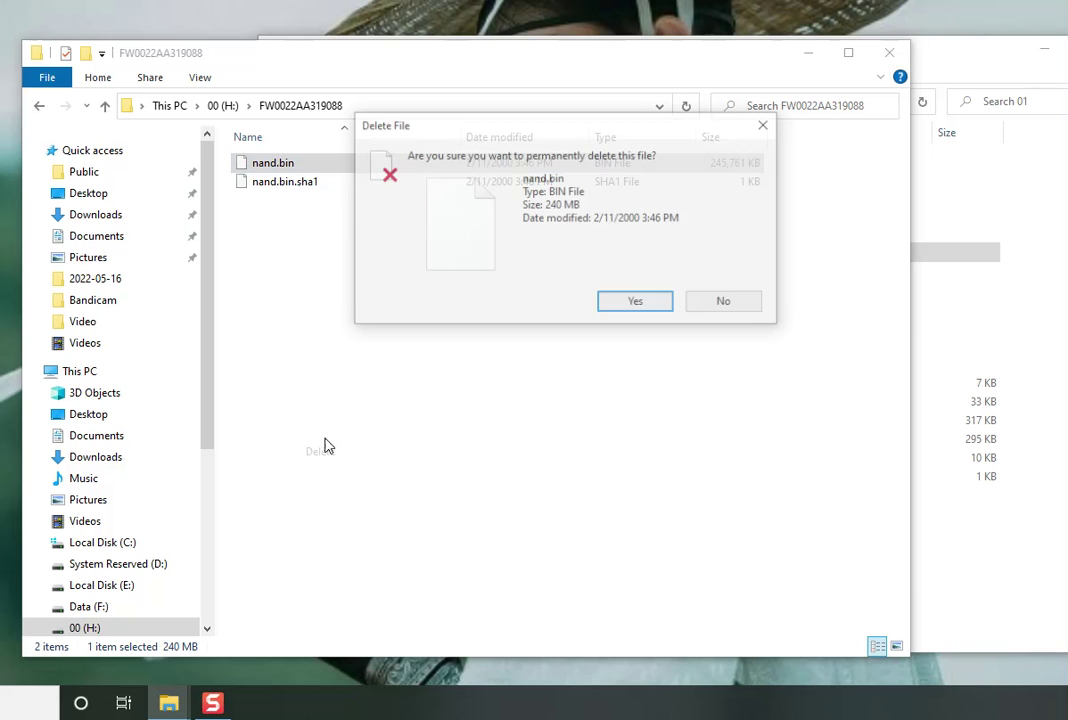
click(636, 303)
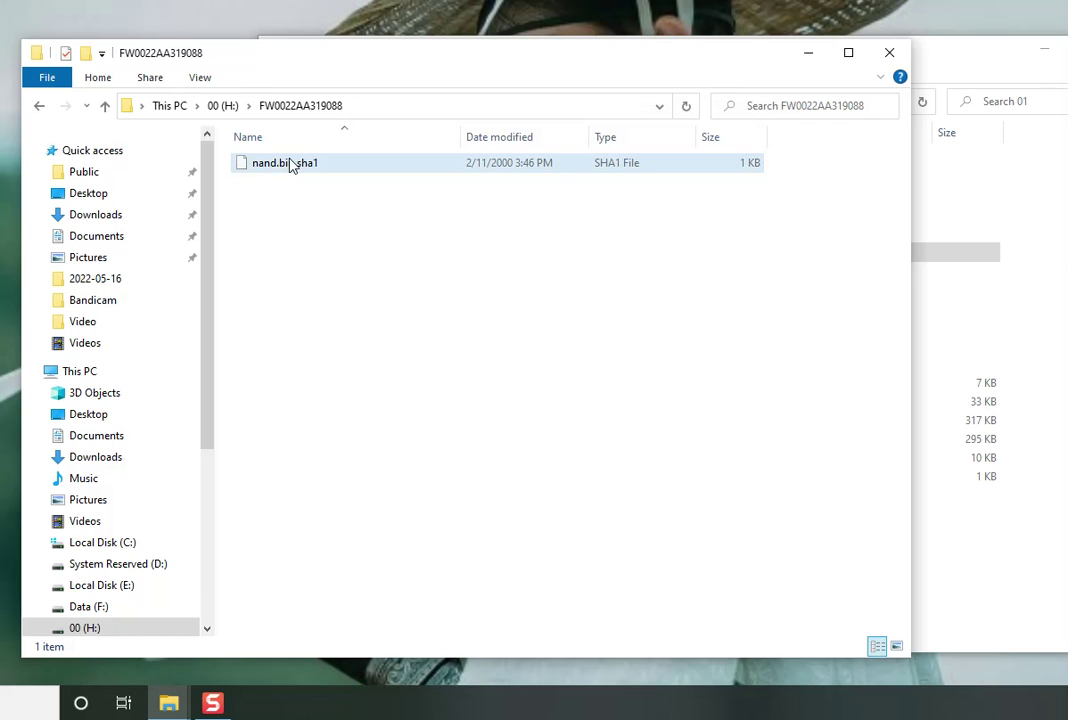
click(214, 107)
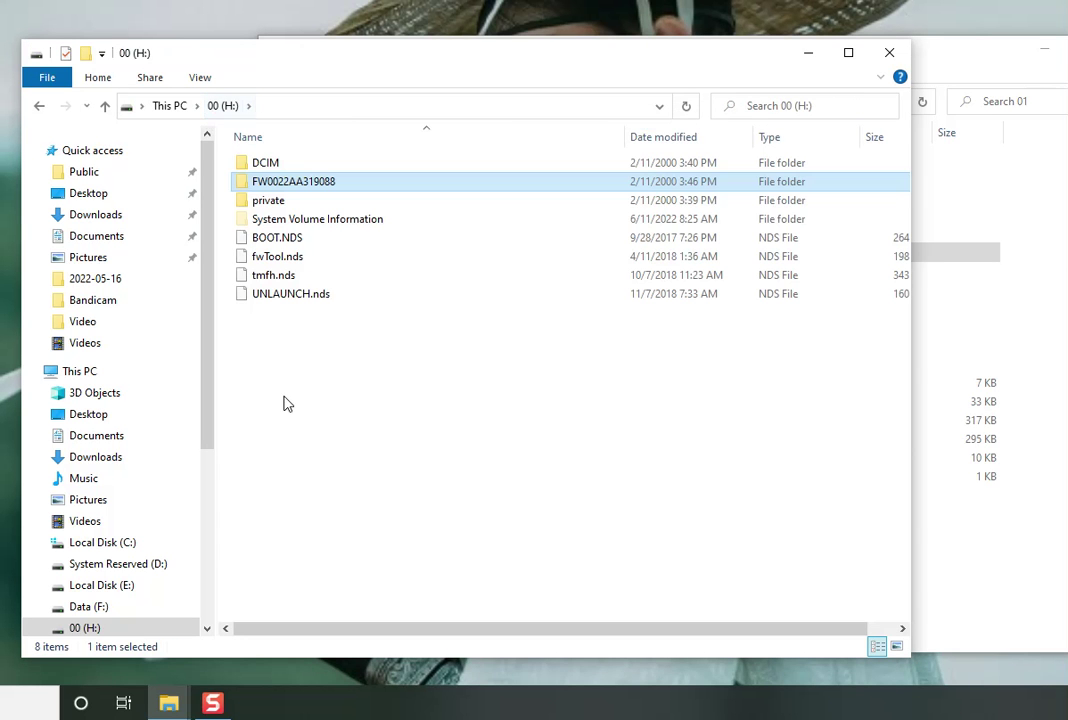
Step: Open the SD card's private\ds\app\484E494A folder, keeping the 01 folder's window partly exposed
drag(380, 66, 227, 79)
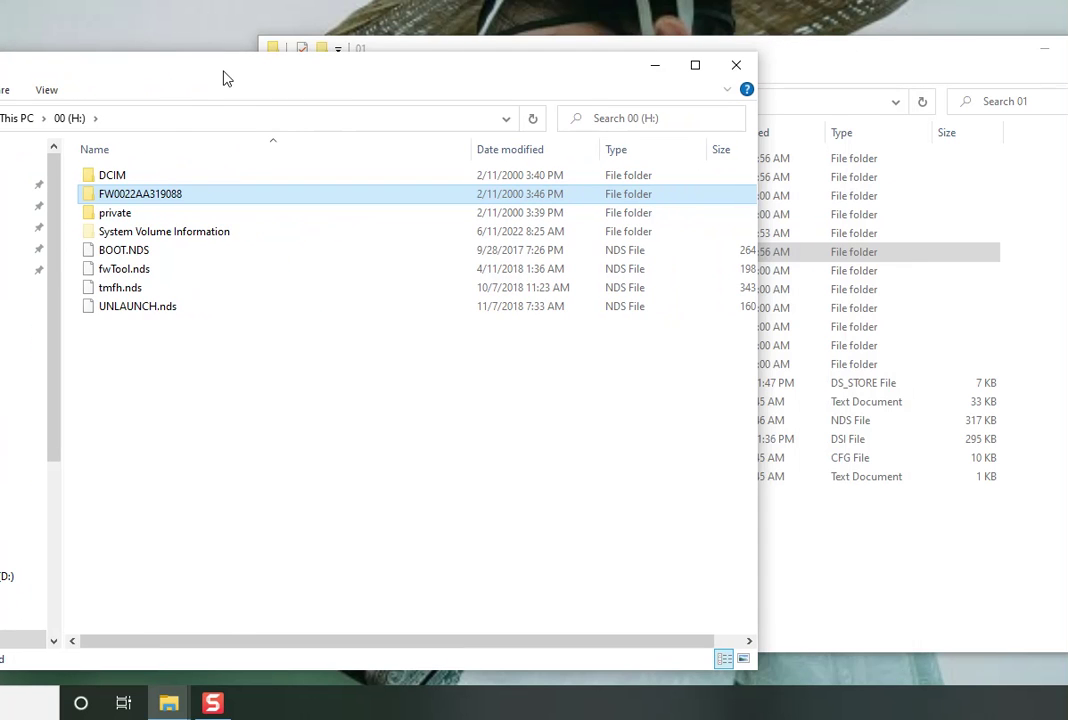
double_click(122, 215)
double_click(114, 182)
double_click(114, 186)
double_click(112, 184)
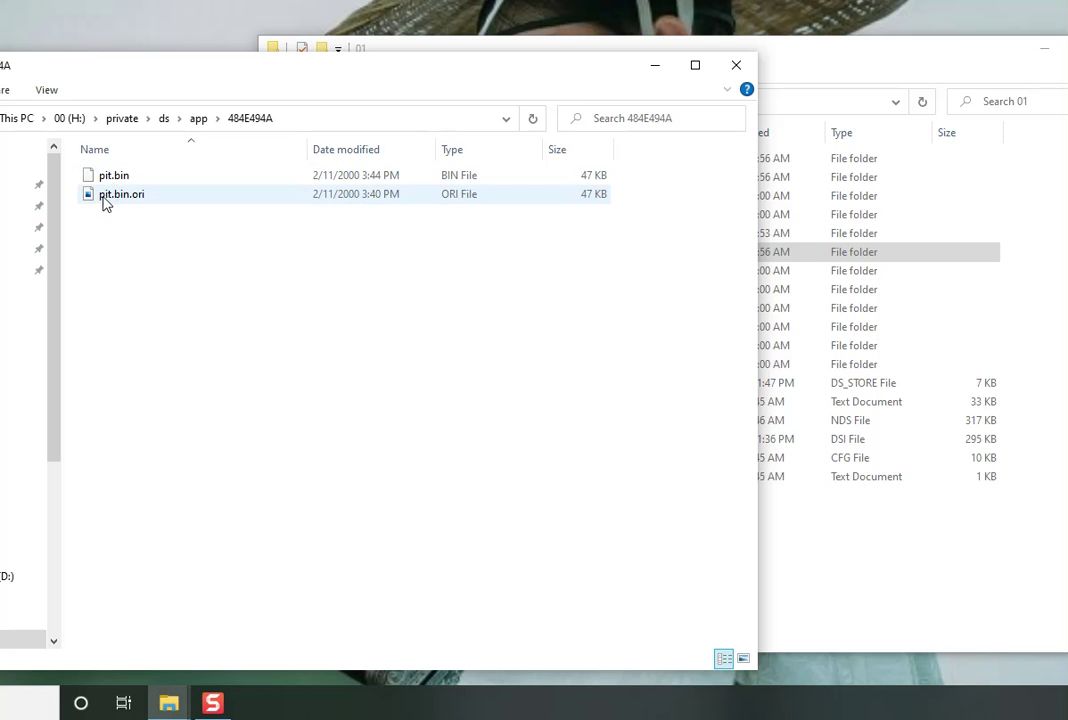
Step: Rename pit.bin to pit.bin.hax and accept the file extension change
click(127, 186)
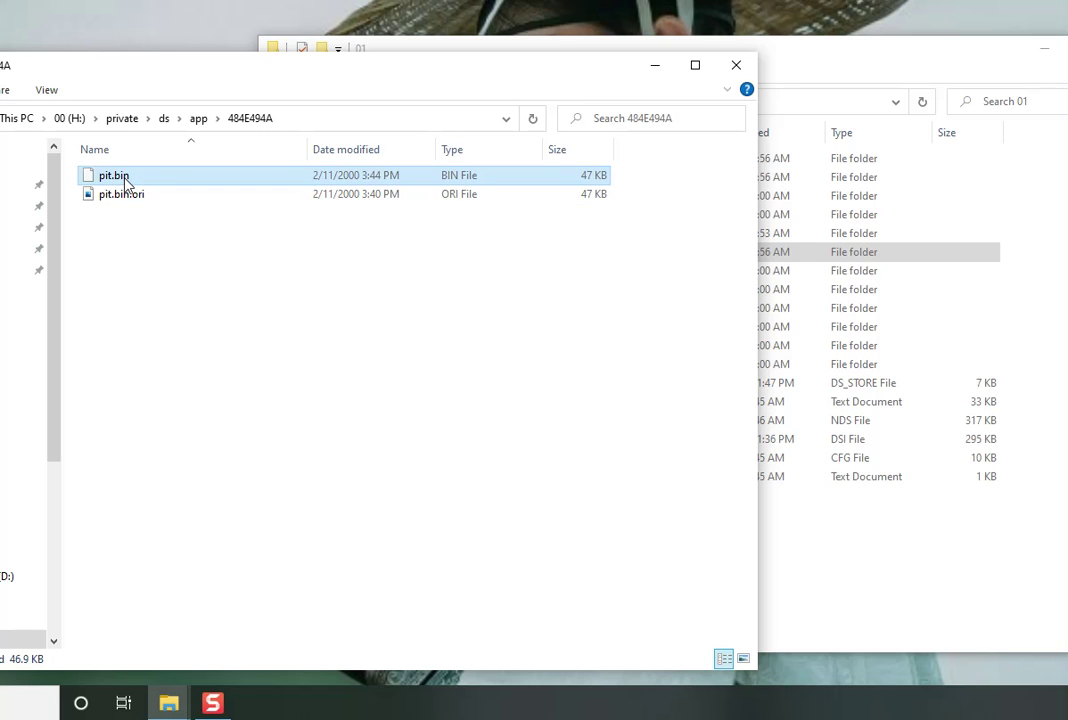
click(133, 180)
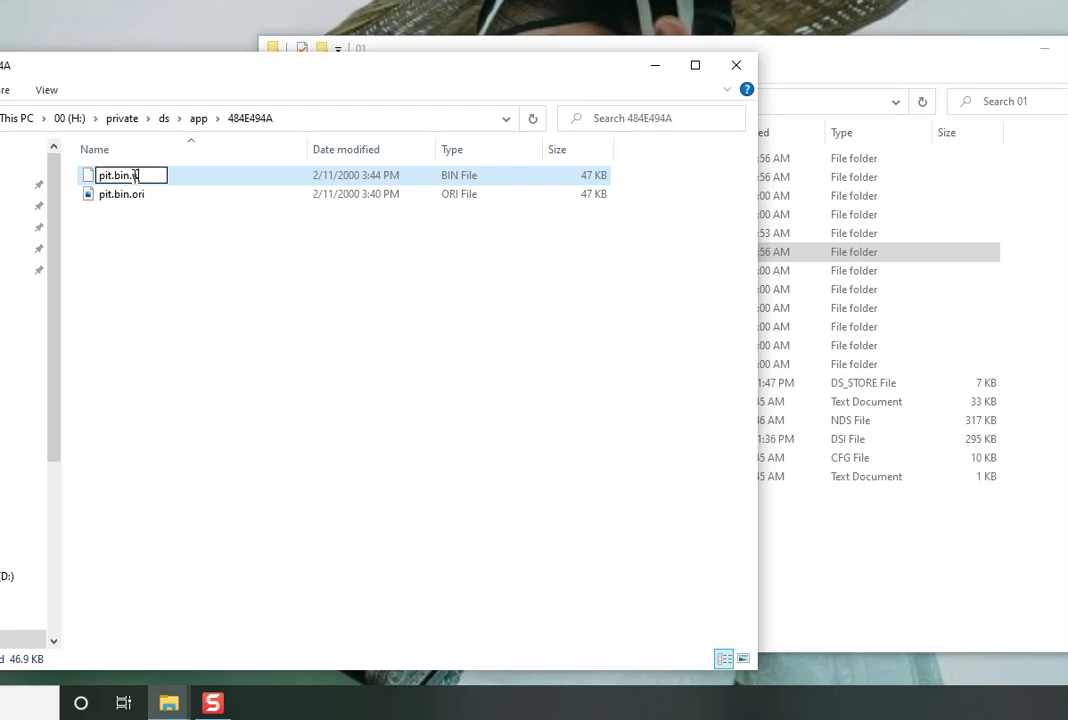
text(.ori)
key(BackSpace)
key(BackSpace)
key(BackSpace)
text(hax)
key(Return)
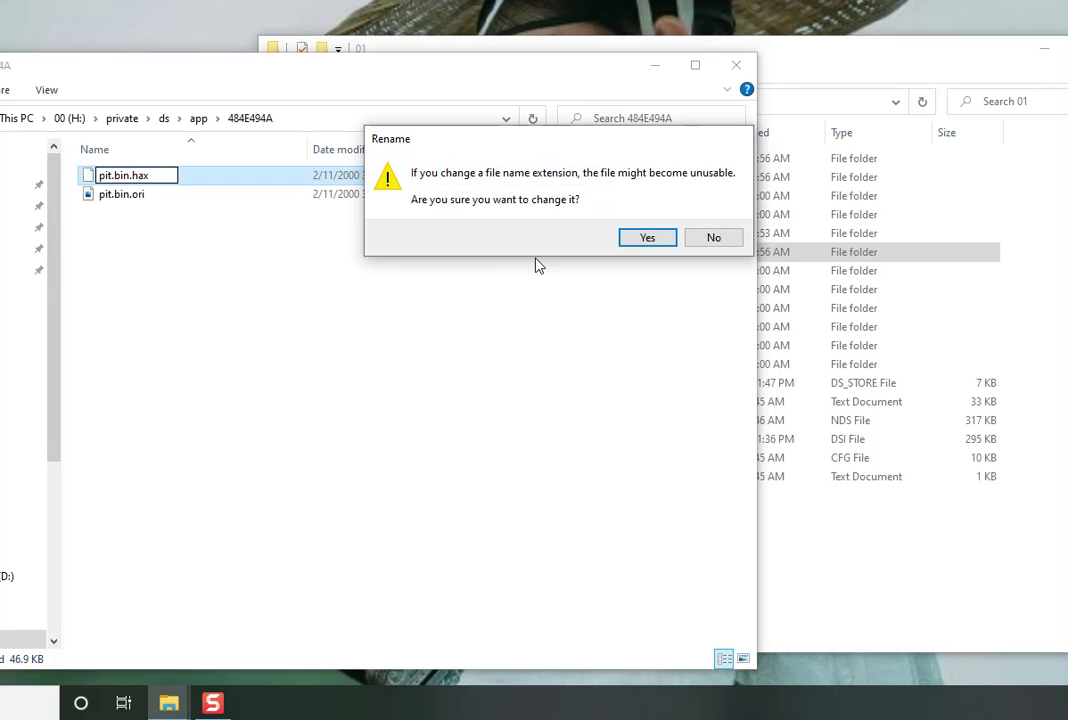
click(645, 238)
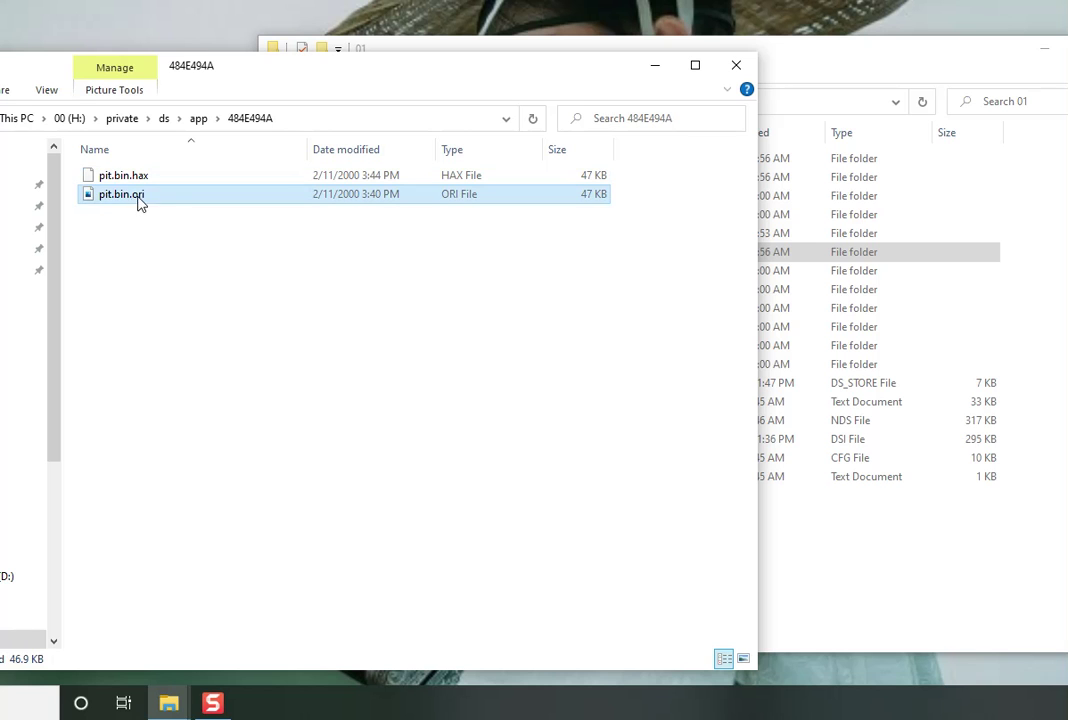
Step: Rename pit.bin.ori to pit.bin, accept the extension change and return to the root of drive 00 (H:)
click(153, 198)
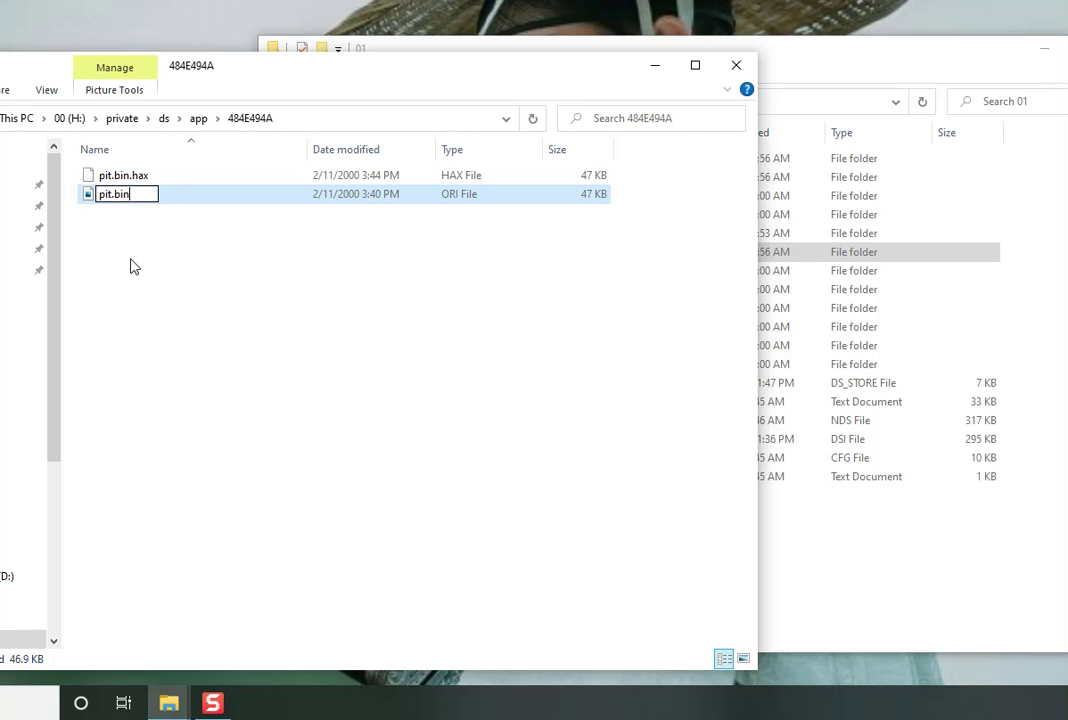
key(Return)
click(634, 245)
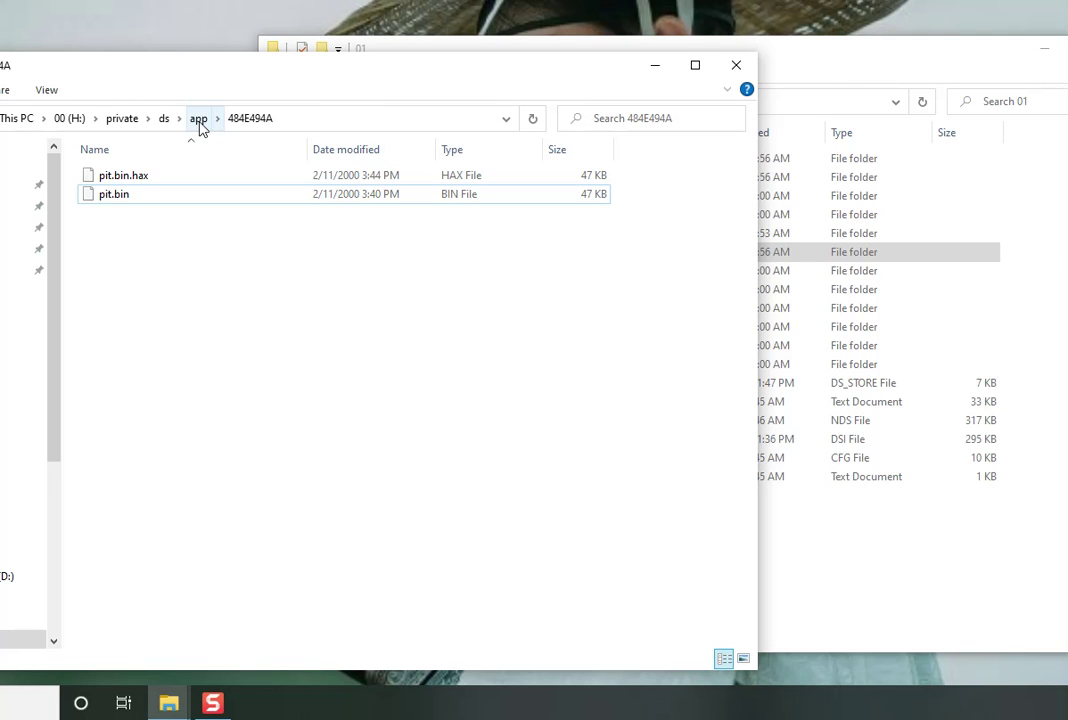
click(66, 119)
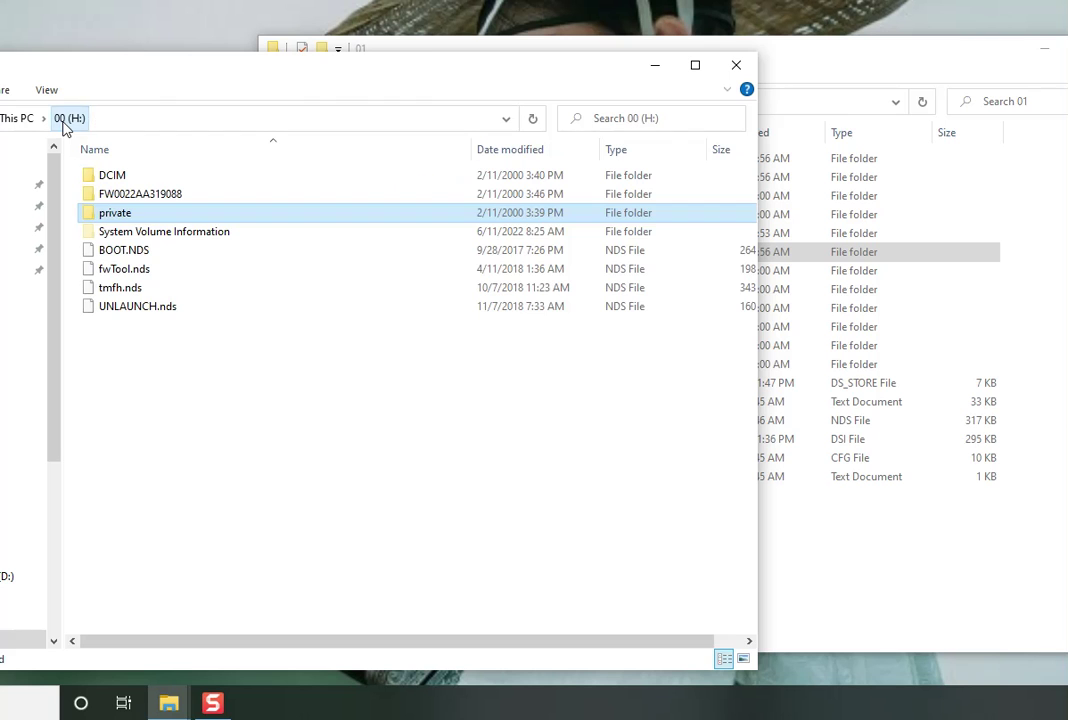
Step: Copy everything in the 01 folder to the root of drive 00 (H:), replacing the existing BOOT.NDS
click(216, 386)
click(872, 91)
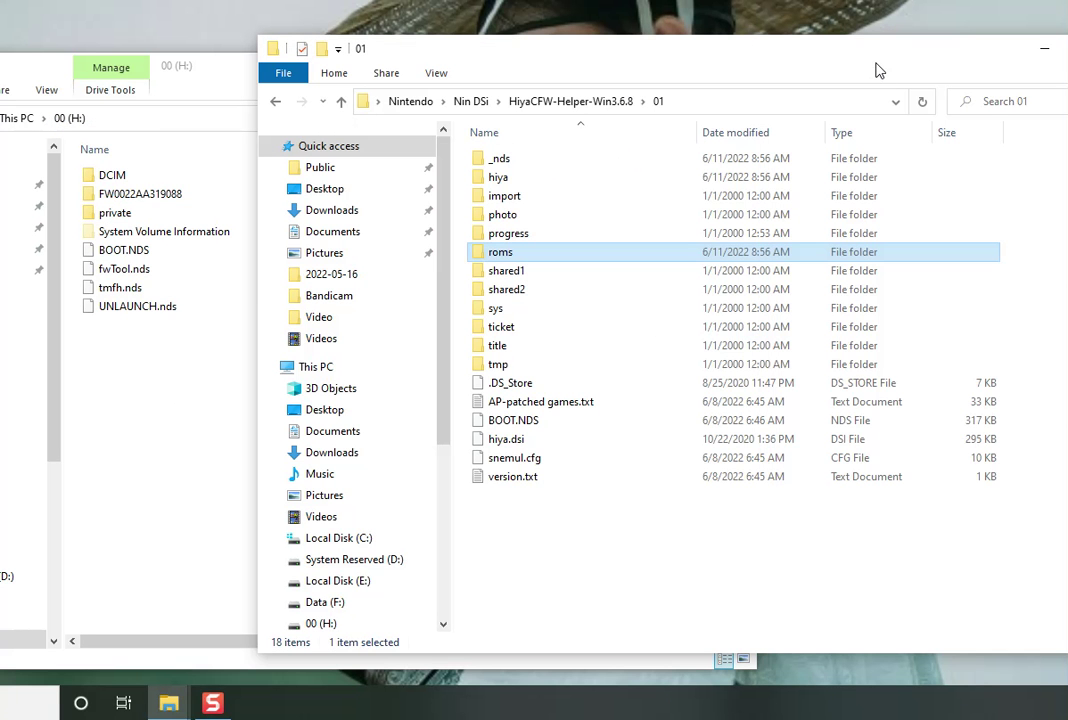
drag(674, 527, 200, 486)
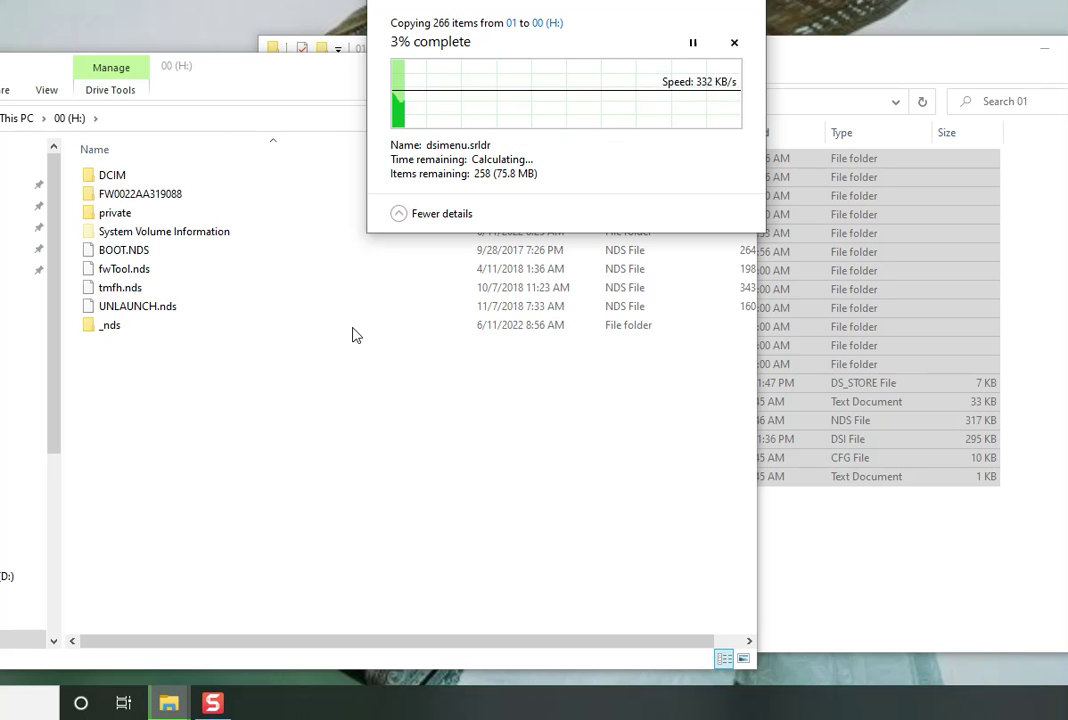
drag(510, 66, 411, 378)
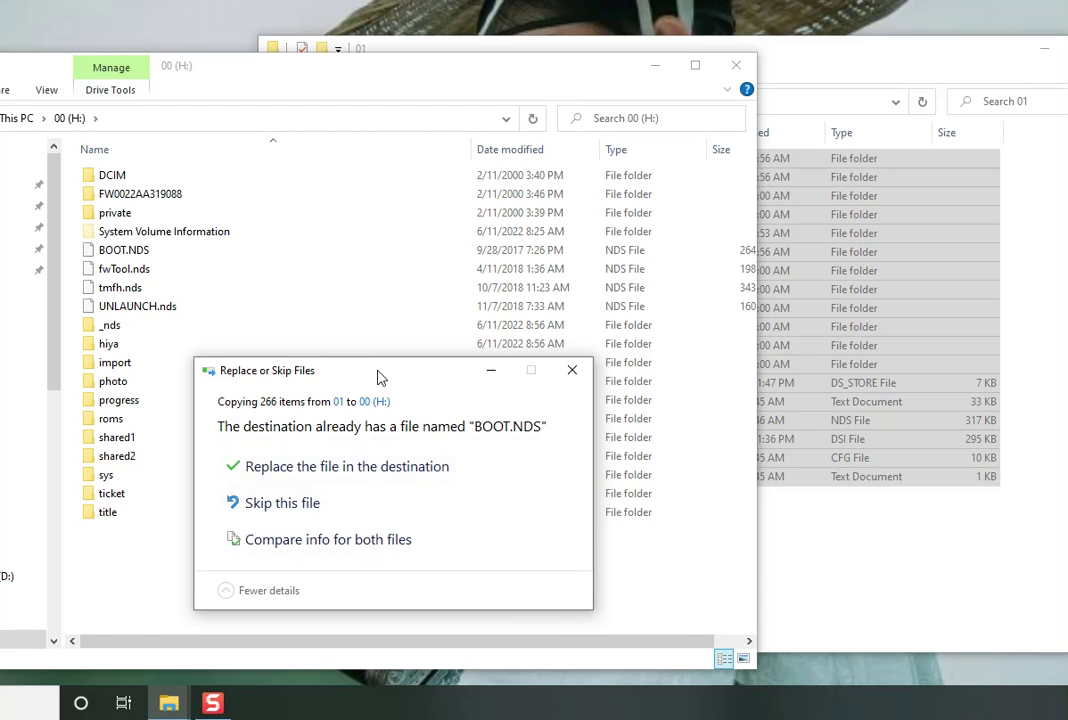
click(344, 475)
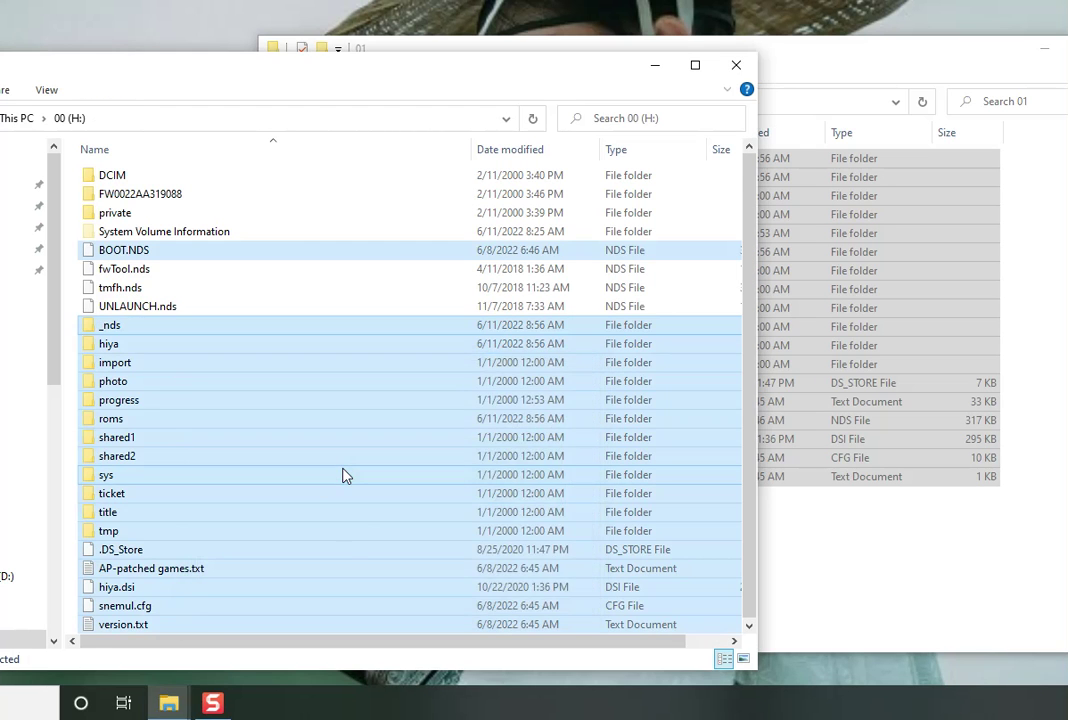
Step: Browse to the My\NDSi\gba folder on drive Data (F:) in the window that showed the 01 folder
drag(323, 78, 410, 47)
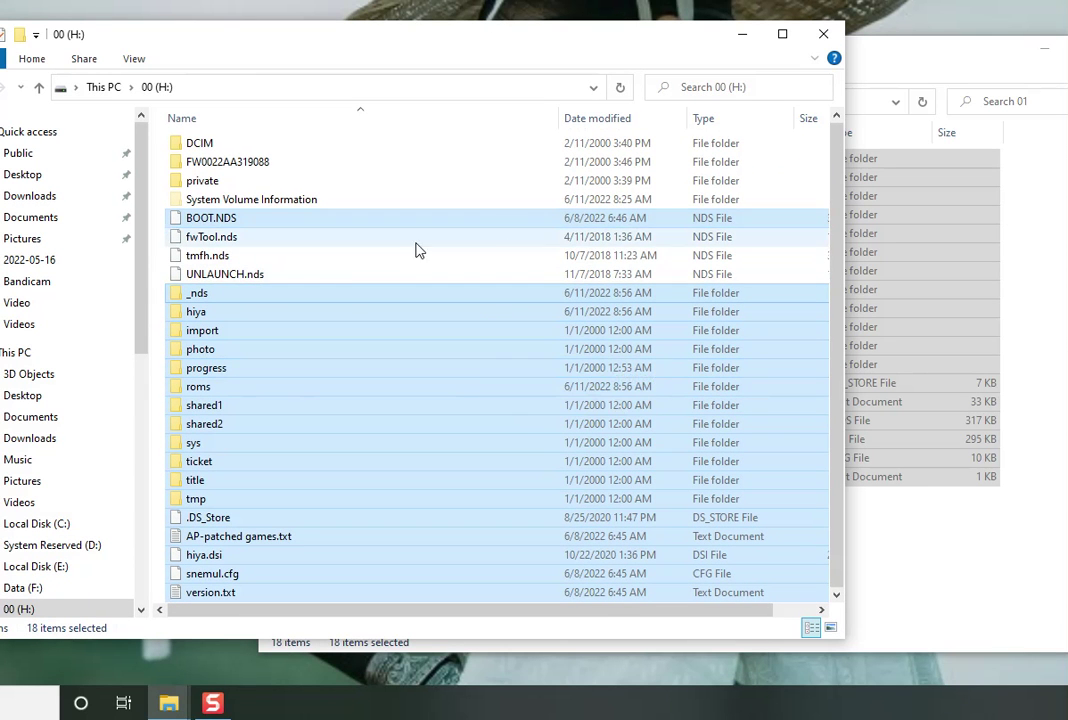
click(964, 604)
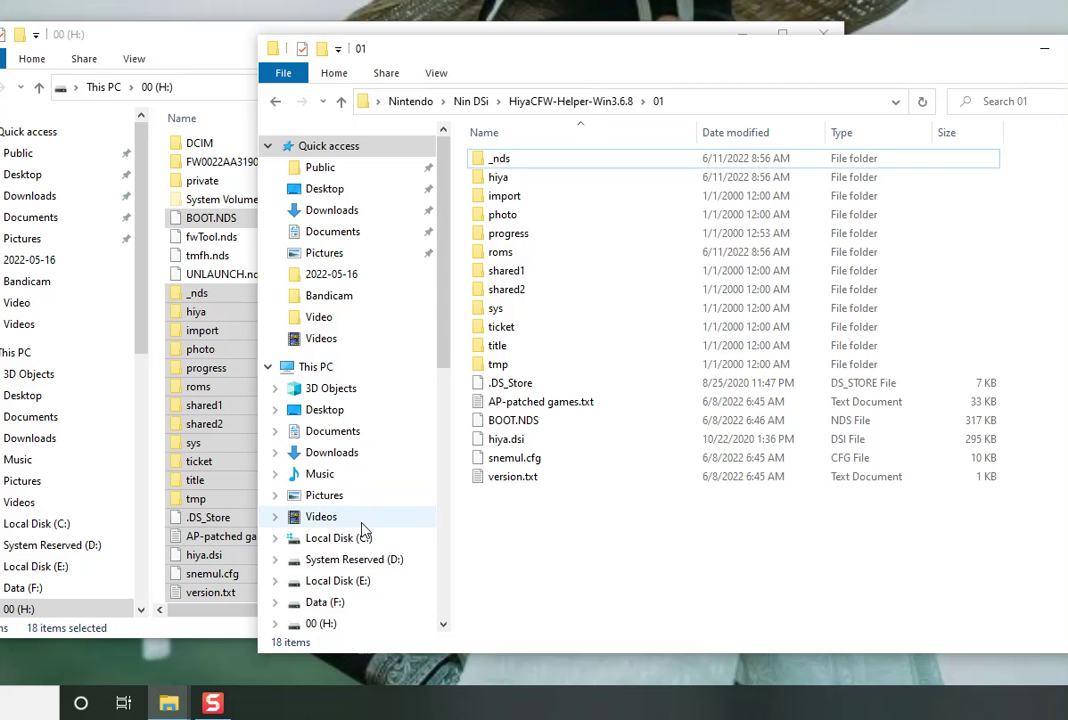
click(332, 602)
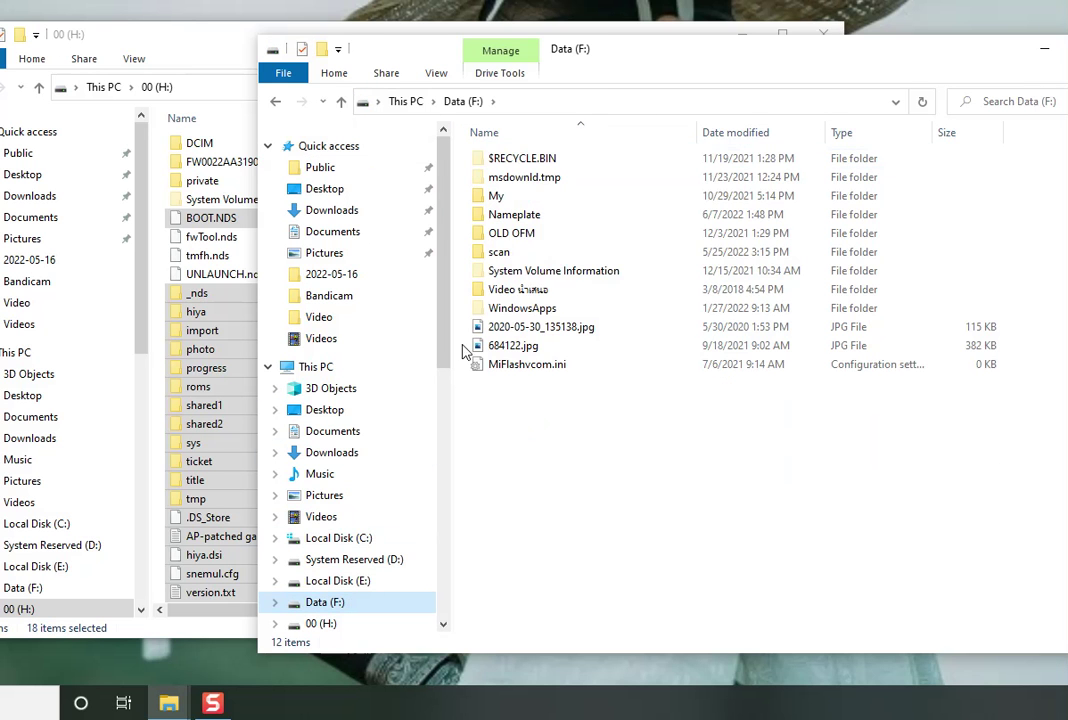
double_click(496, 196)
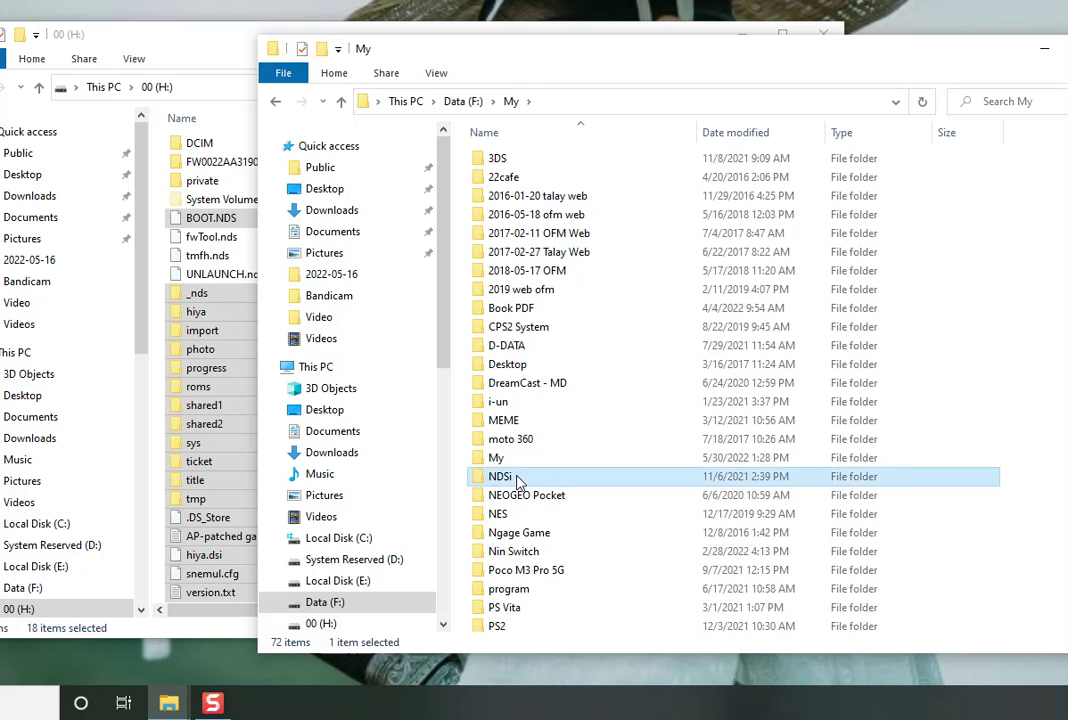
double_click(503, 477)
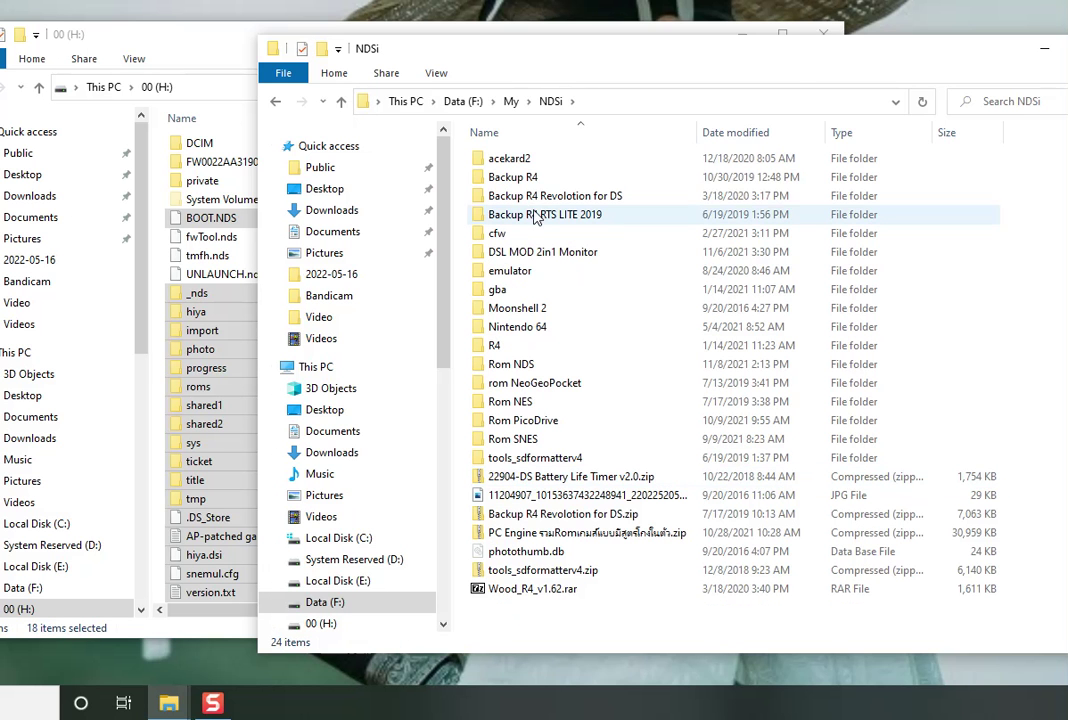
double_click(505, 289)
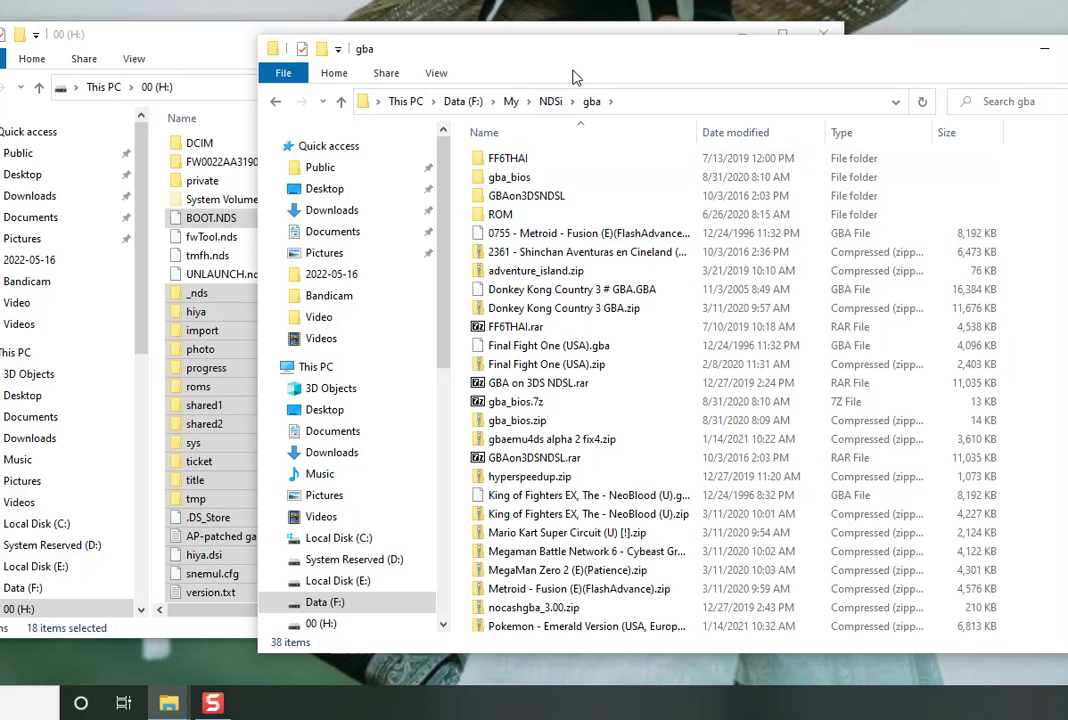
Step: Arrange the gba and SD card windows side by side and show the card's root as small icons with nothing selected
drag(578, 68, 995, 94)
click(389, 48)
drag(389, 48, 312, 55)
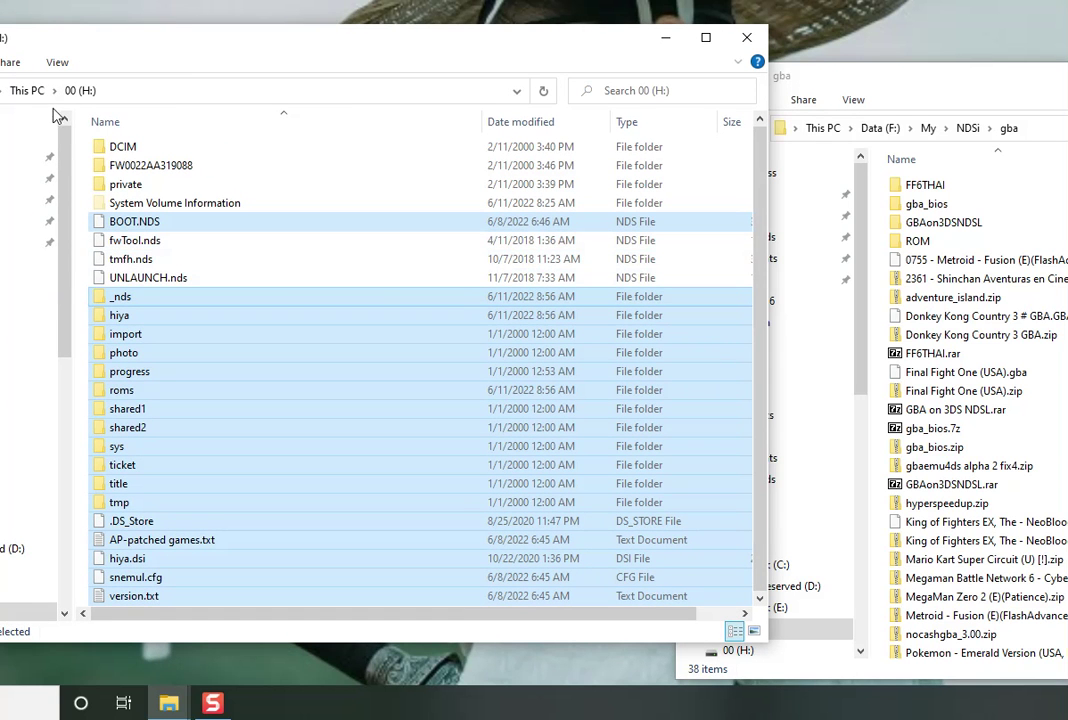
click(57, 62)
click(180, 108)
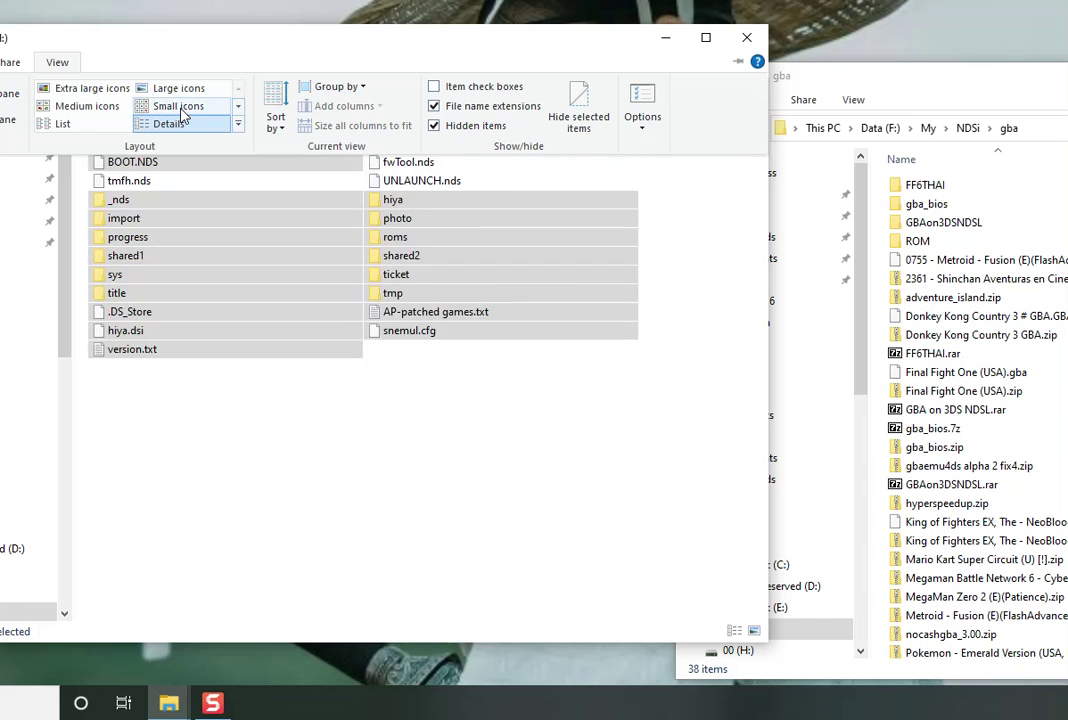
click(295, 440)
Step: Create a folder named _gba in the root of drive 00 (H:) and open it
right_click(297, 416)
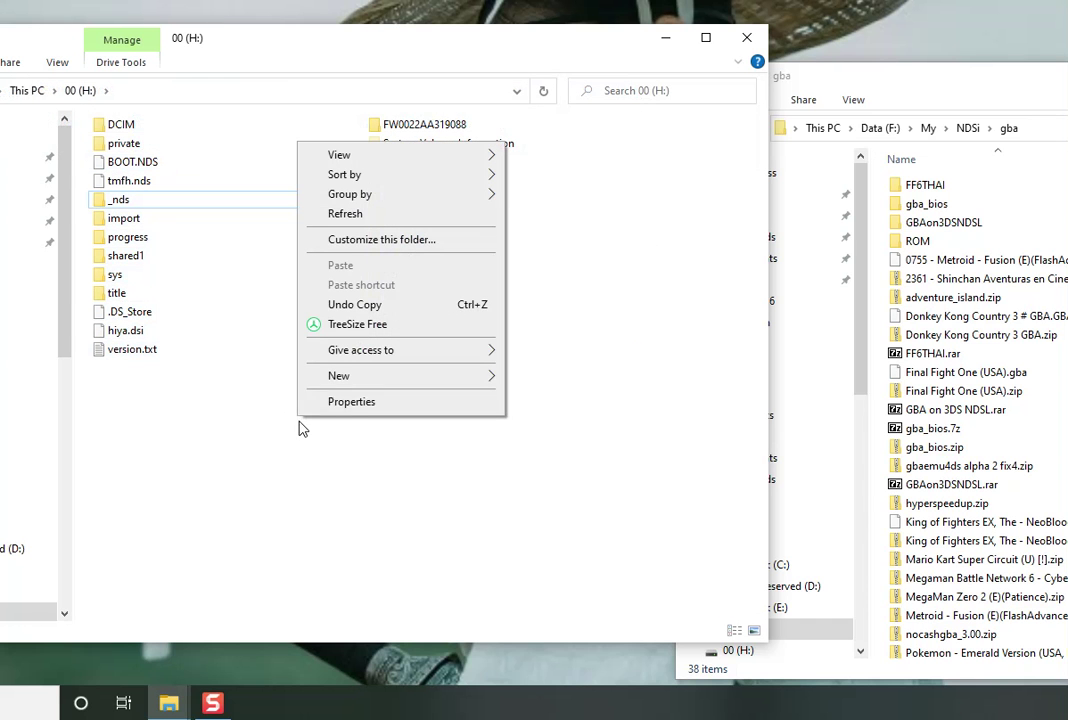
mouse_move(429, 375)
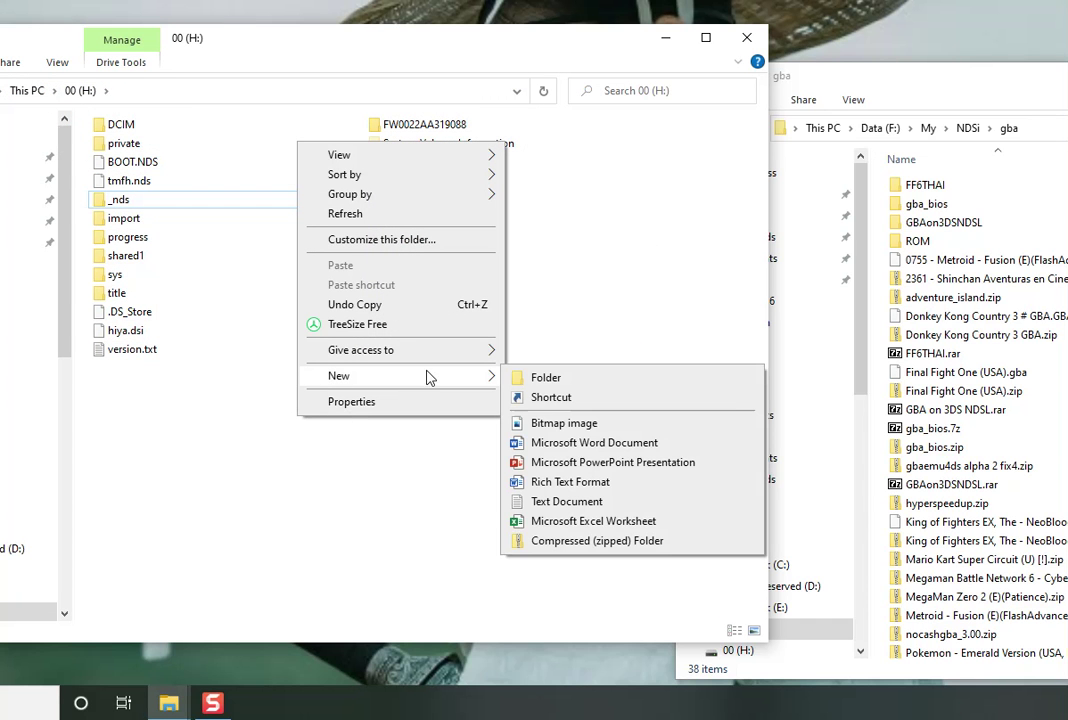
click(541, 380)
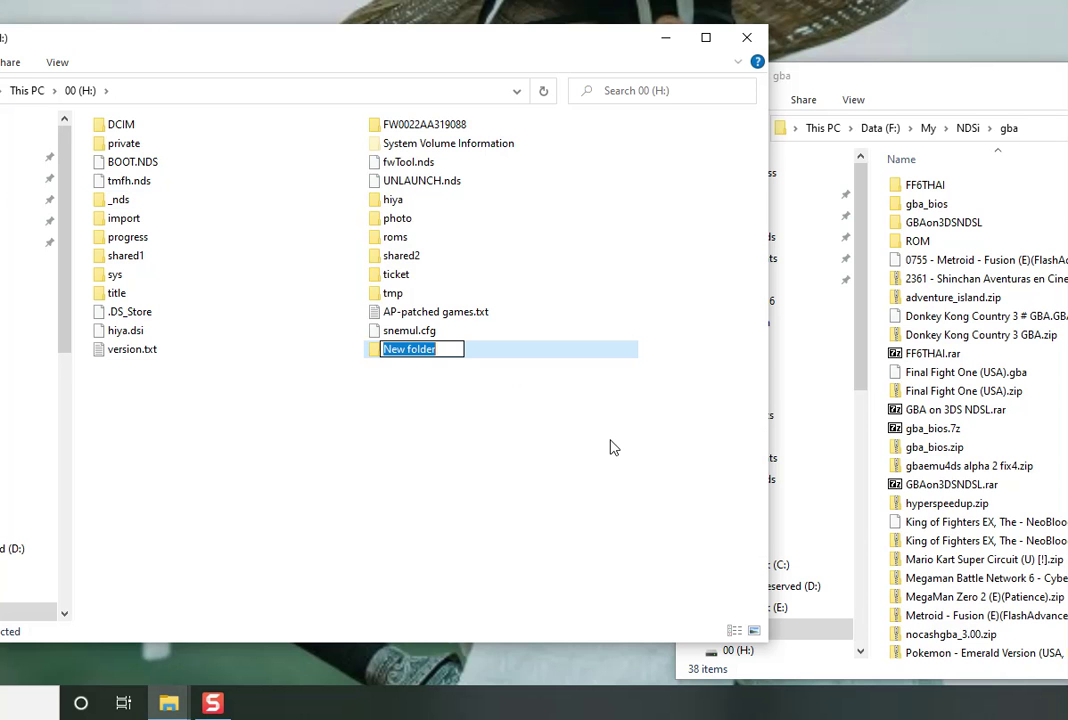
text(_gba)
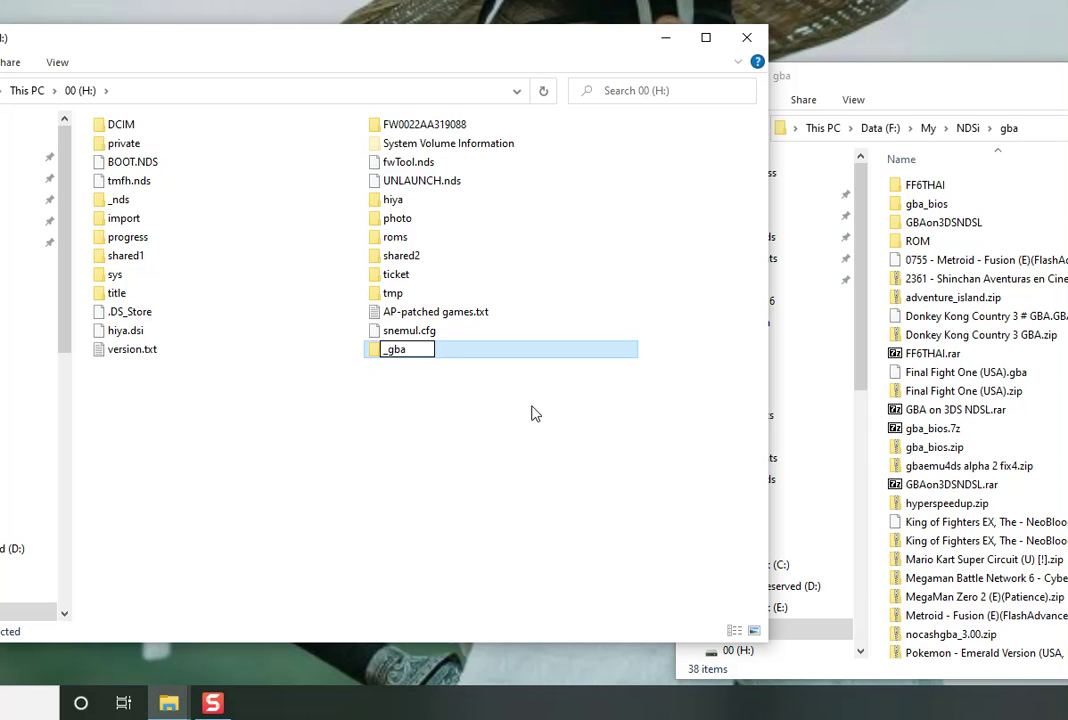
key(Return)
double_click(408, 357)
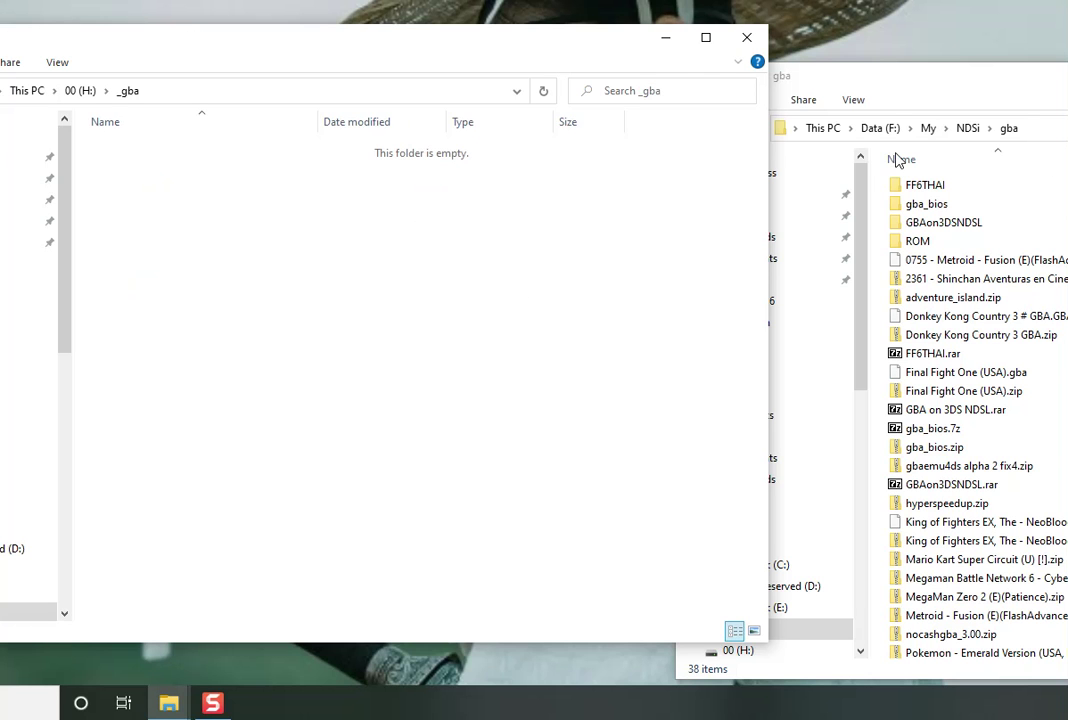
Step: Copy bios.bin from the gba_bios folder into the card's _gba folder, then go back to the gba folder
double_click(930, 205)
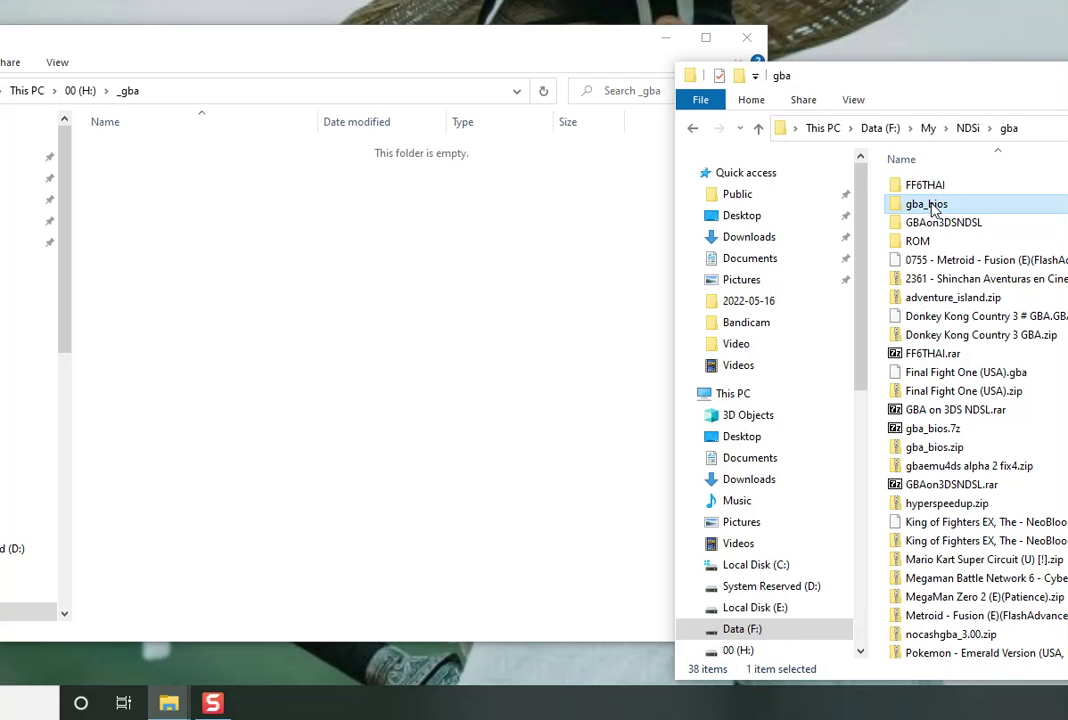
drag(916, 189, 268, 350)
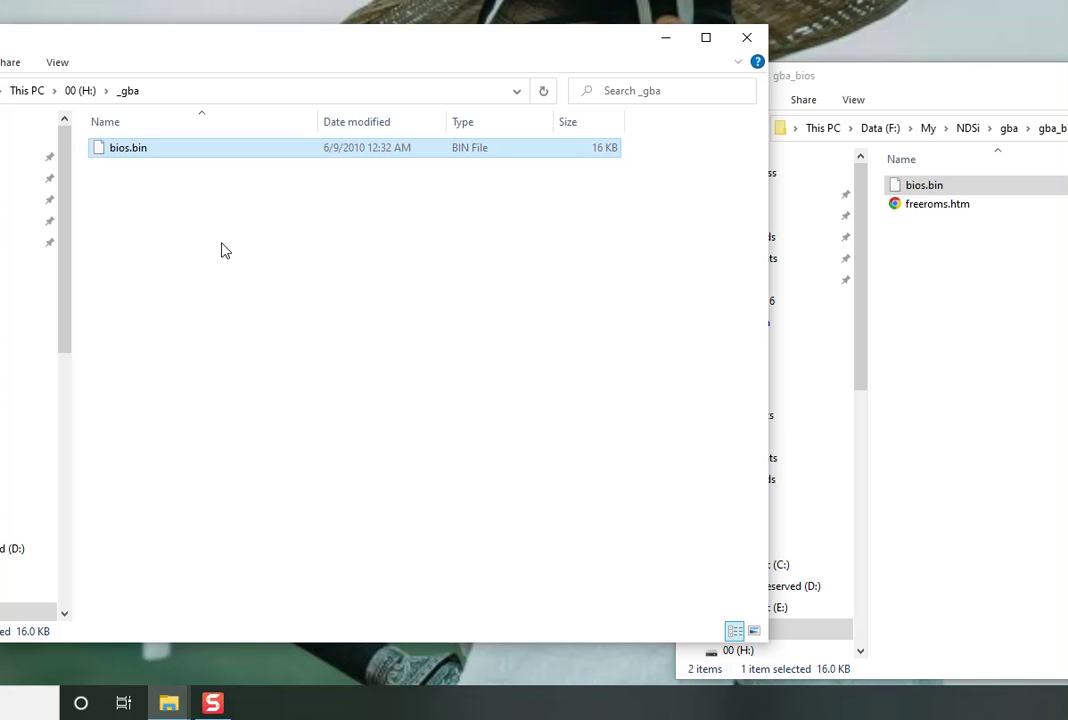
click(188, 207)
click(985, 320)
click(695, 129)
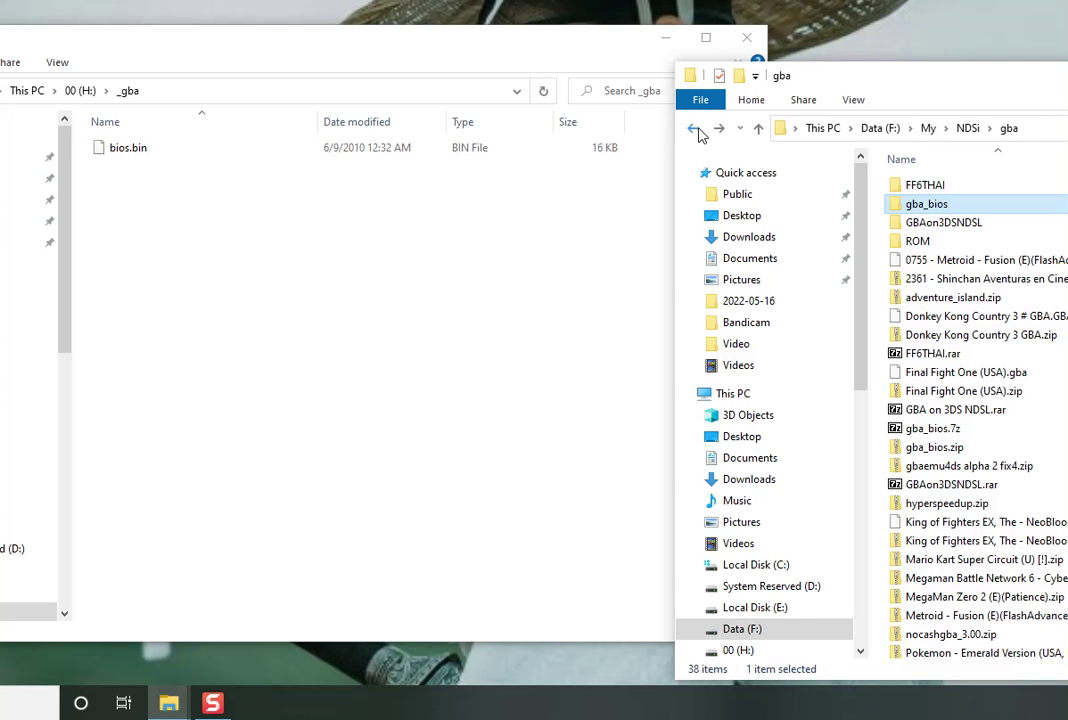
Step: Move the gba window out of the way and return the SD card's window to the root of drive 00 (H:)
drag(1066, 83, 1067, 460)
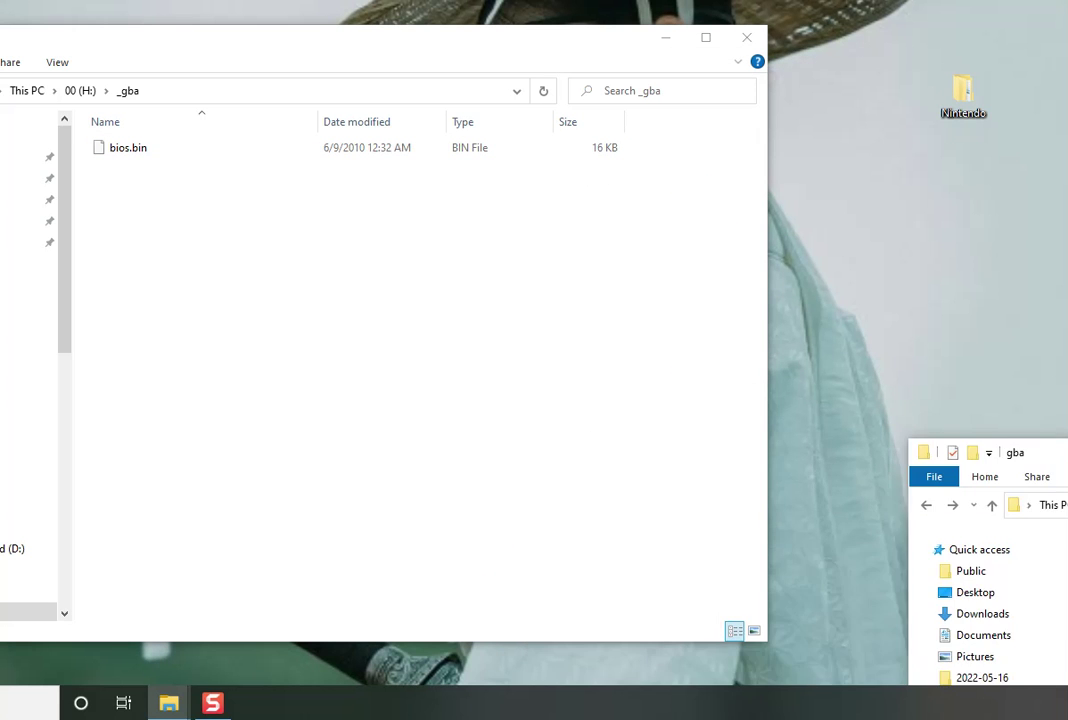
click(303, 292)
key(alt+Up)
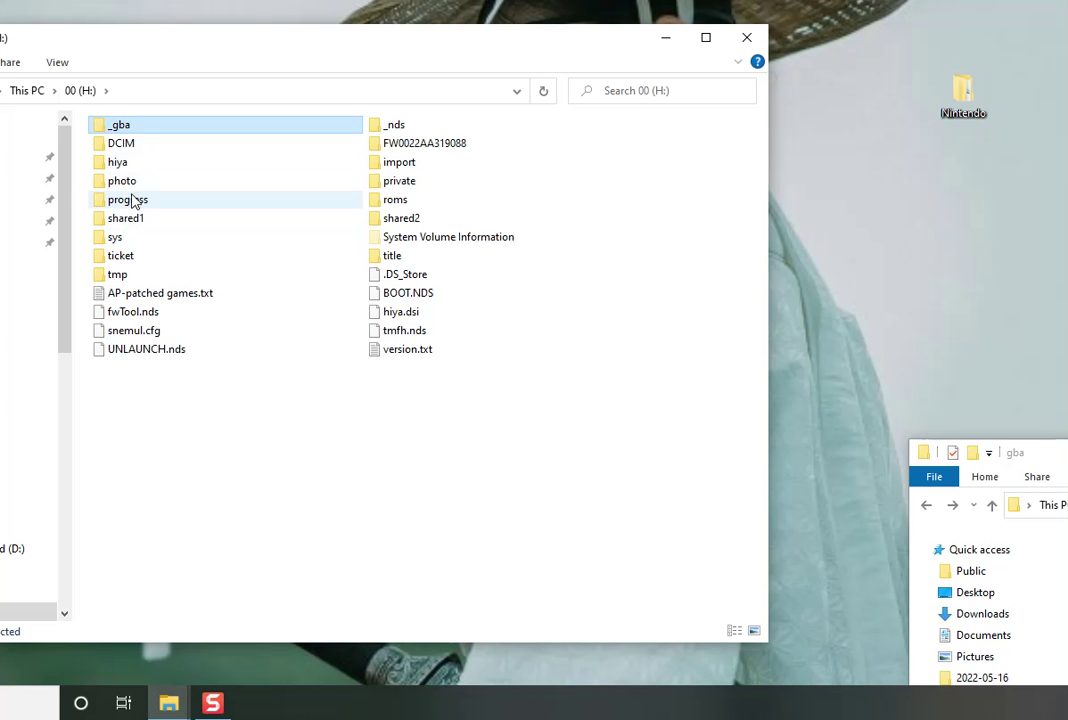
click(79, 92)
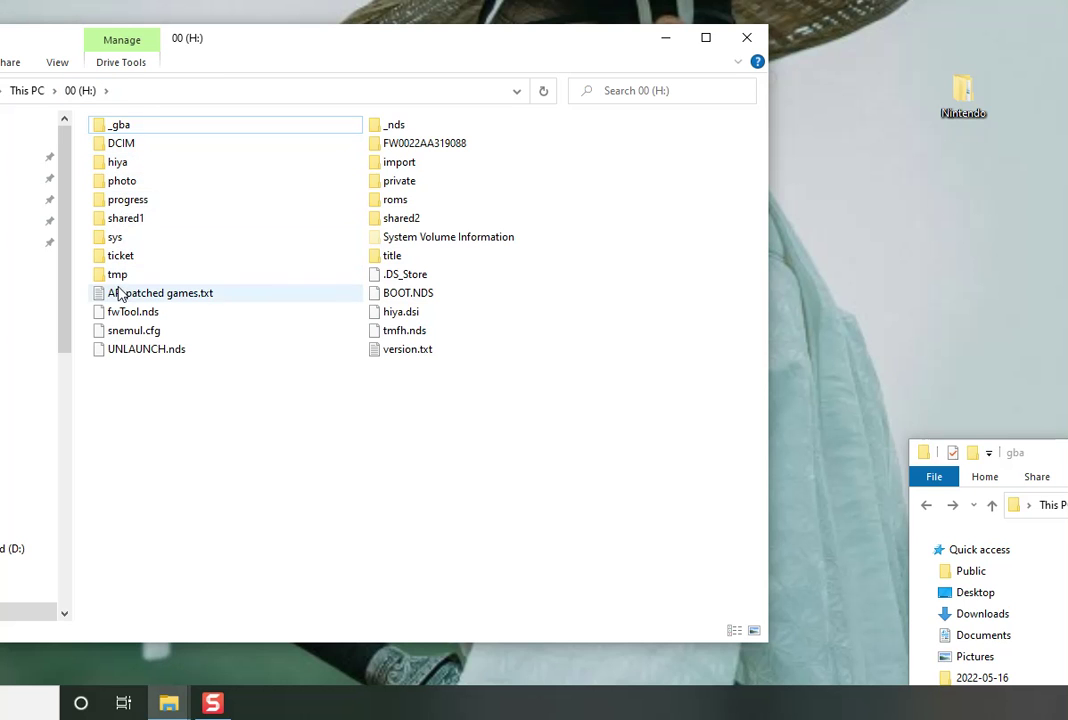
Step: Open the roms folder on drive 00 (H:) and delete all the console subfolders in it
click(390, 202)
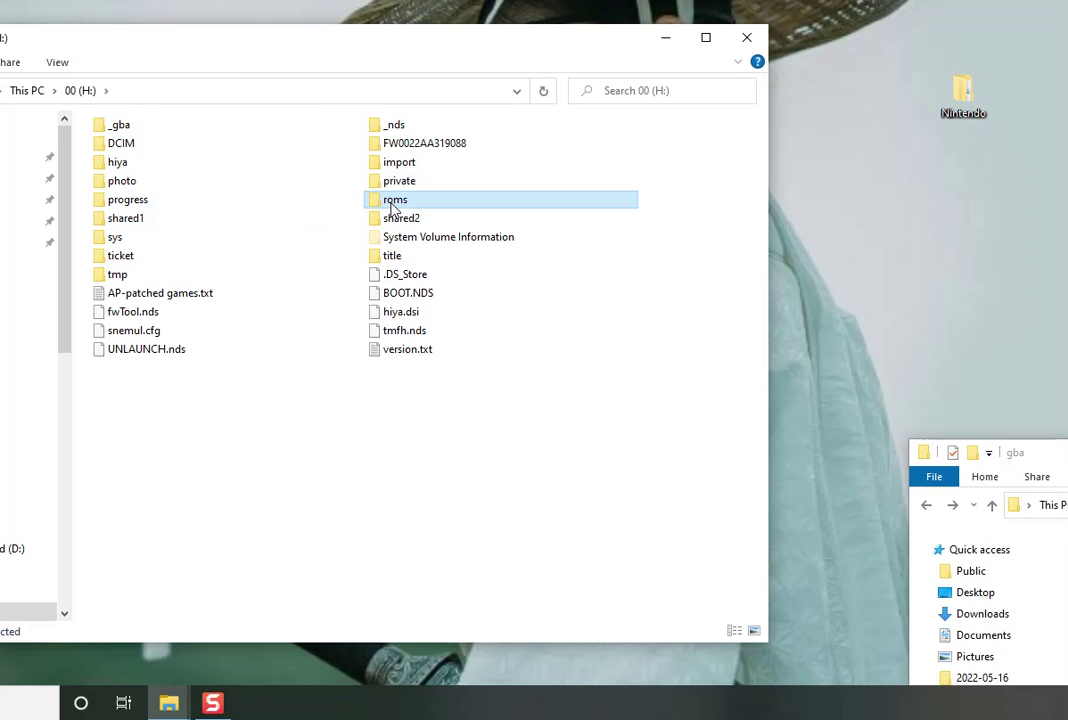
double_click(393, 203)
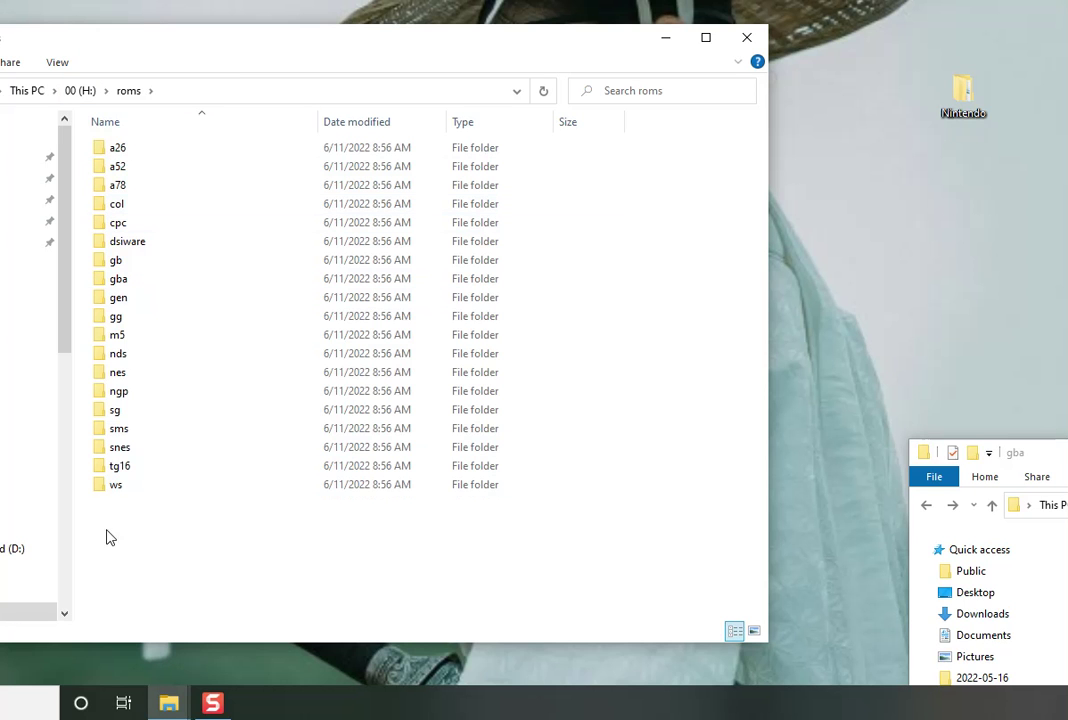
drag(274, 535, 108, 150)
right_click(110, 168)
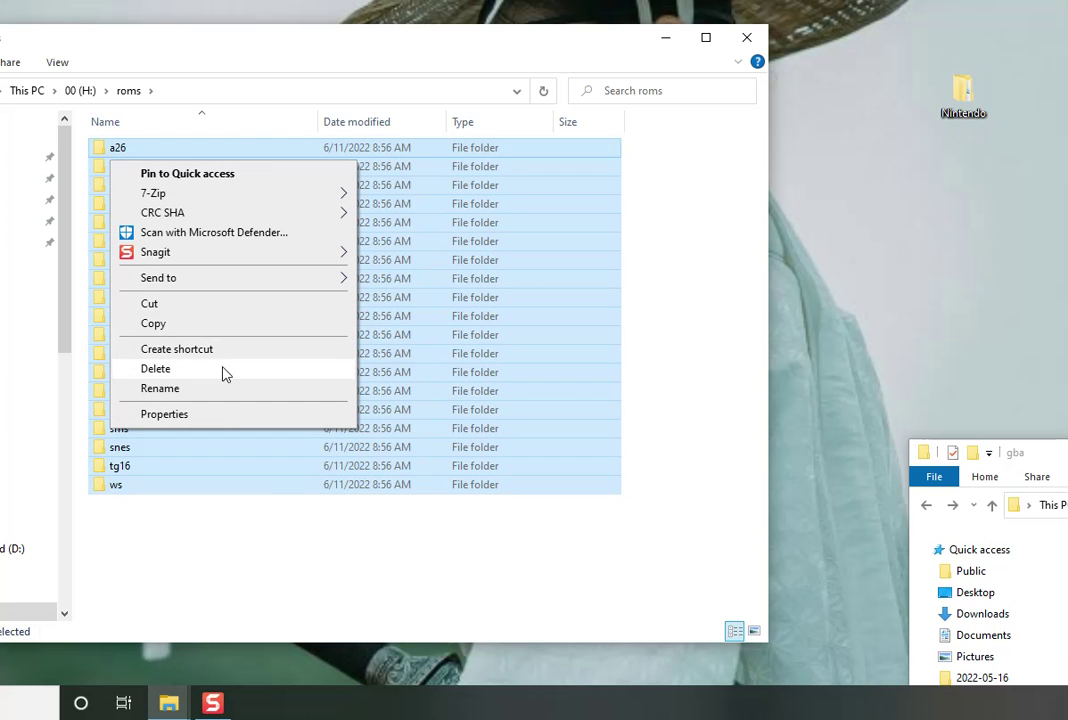
click(224, 370)
click(647, 251)
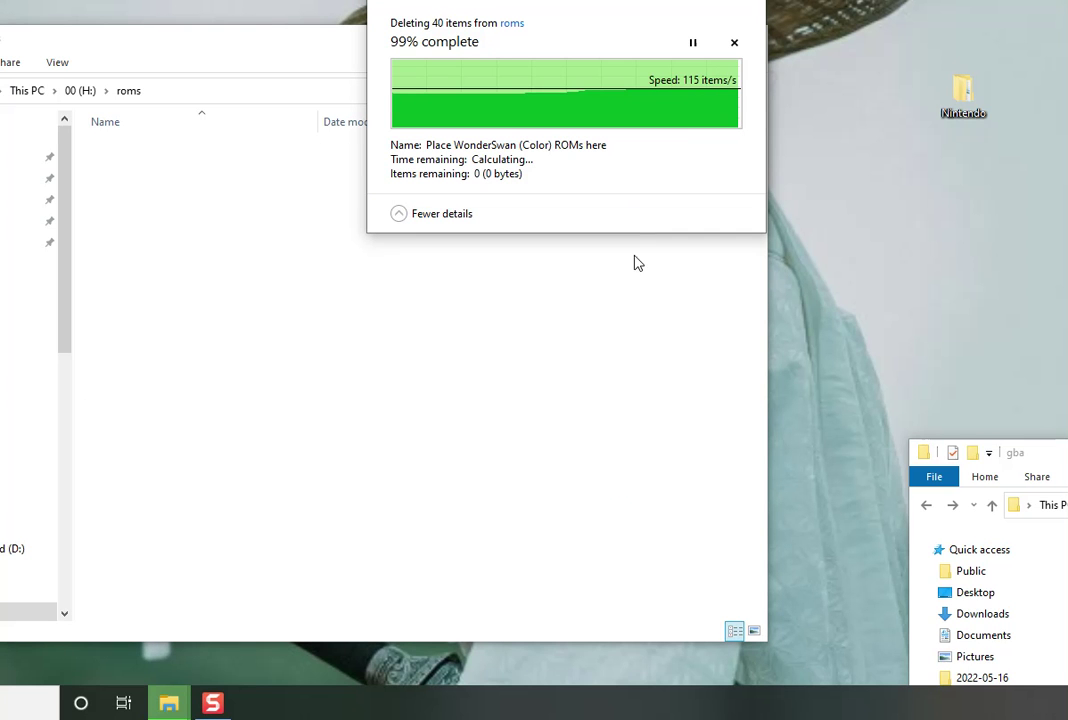
Step: Bring the gba window back into view and browse it to the ROMS NDS-GBA folder in the IT Support account's Desktop on Local Disk (E:)
drag(1066, 455, 1036, 172)
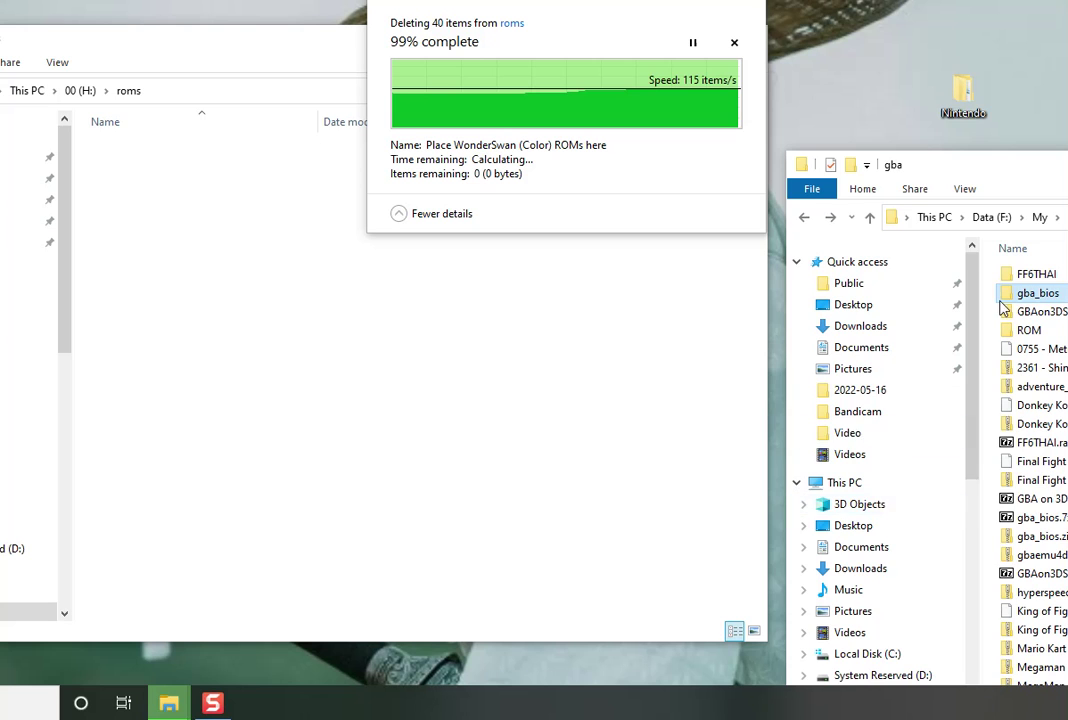
drag(930, 164, 886, 45)
scroll(880, 487, down, 2)
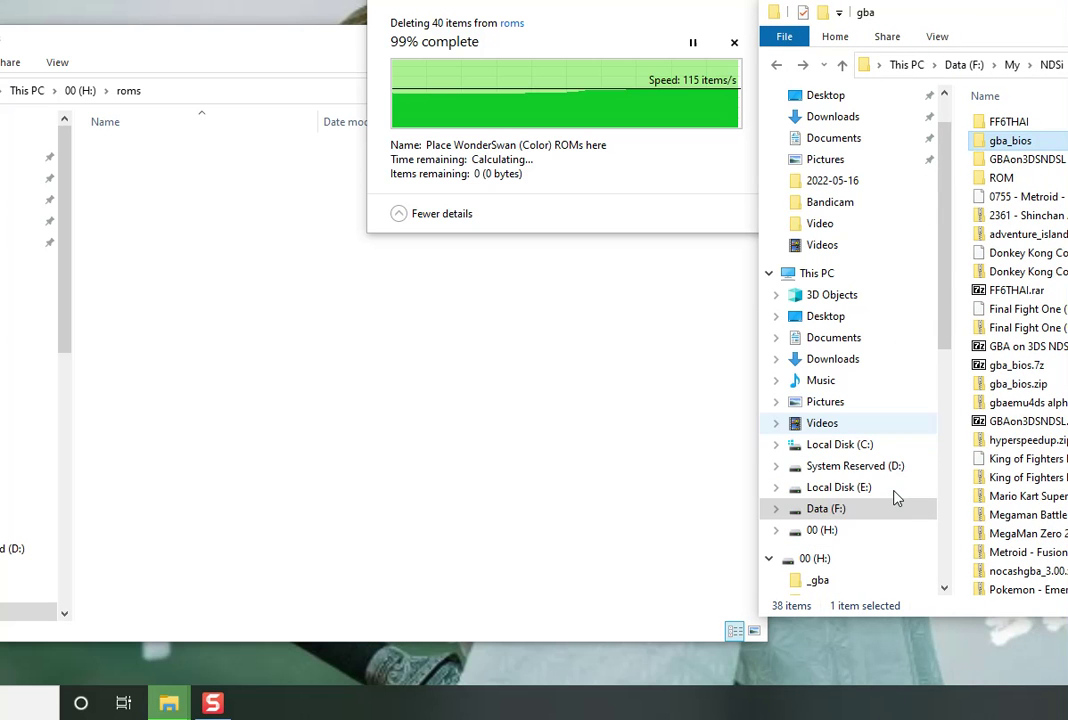
click(862, 488)
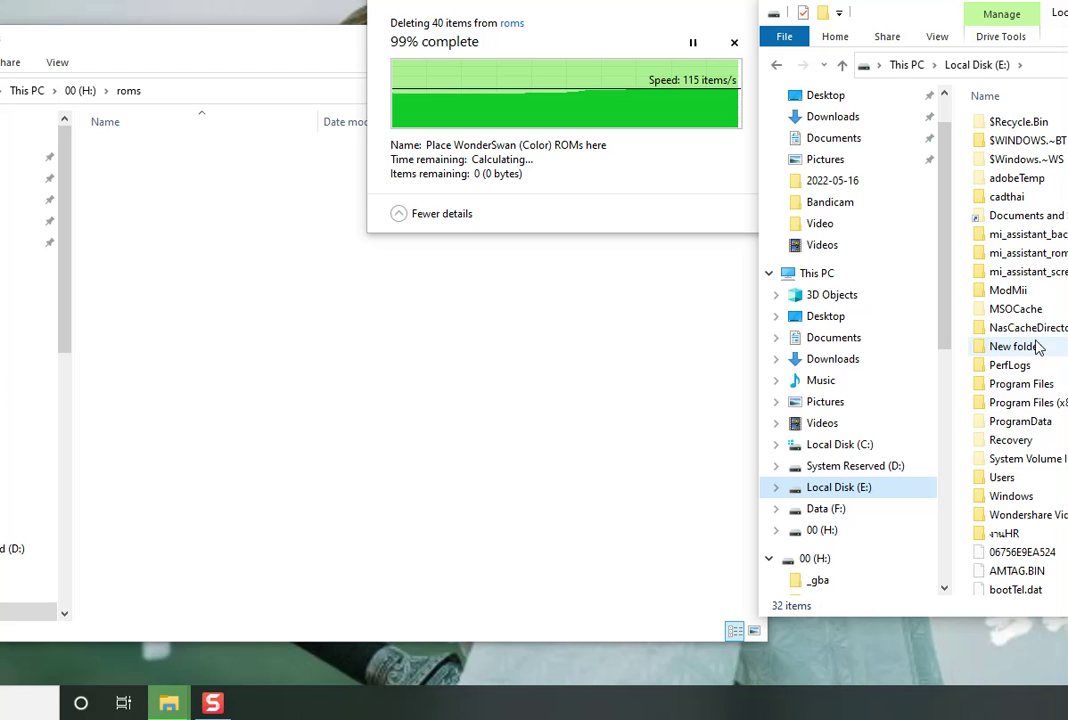
double_click(1010, 478)
double_click(1013, 178)
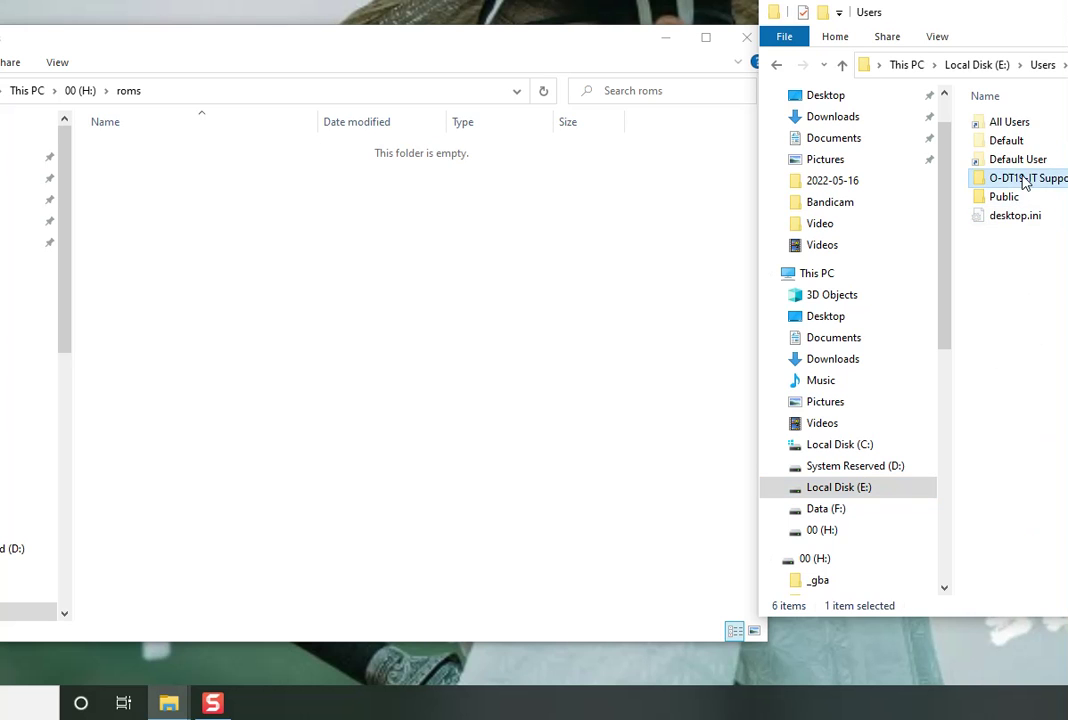
double_click(1012, 235)
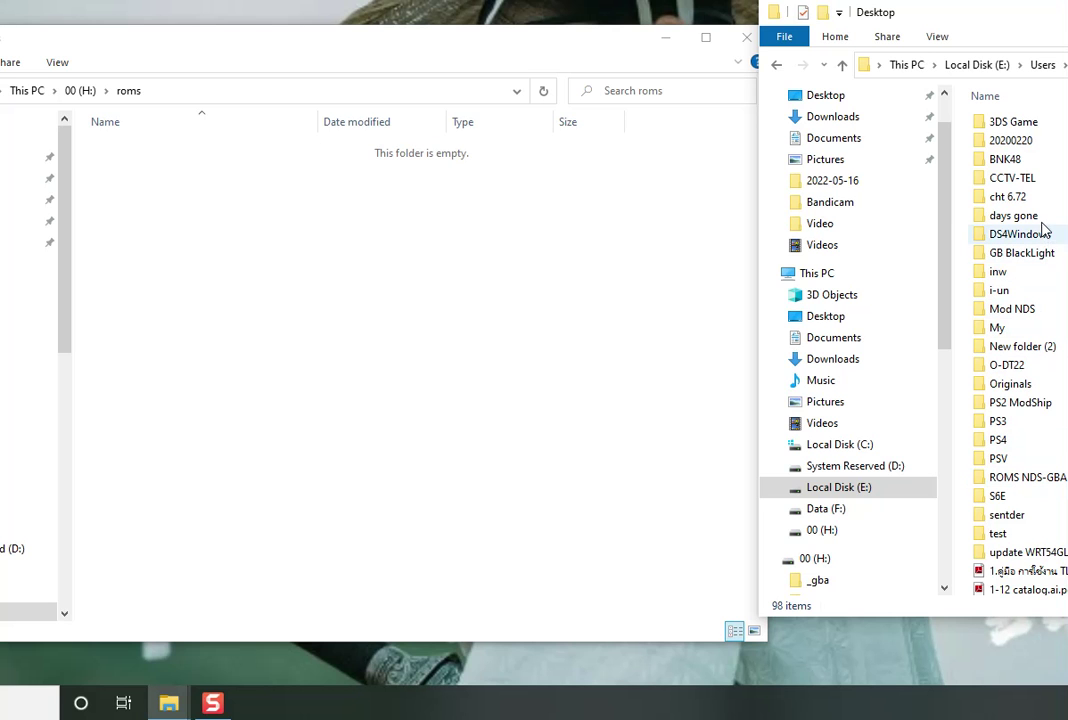
click(1019, 311)
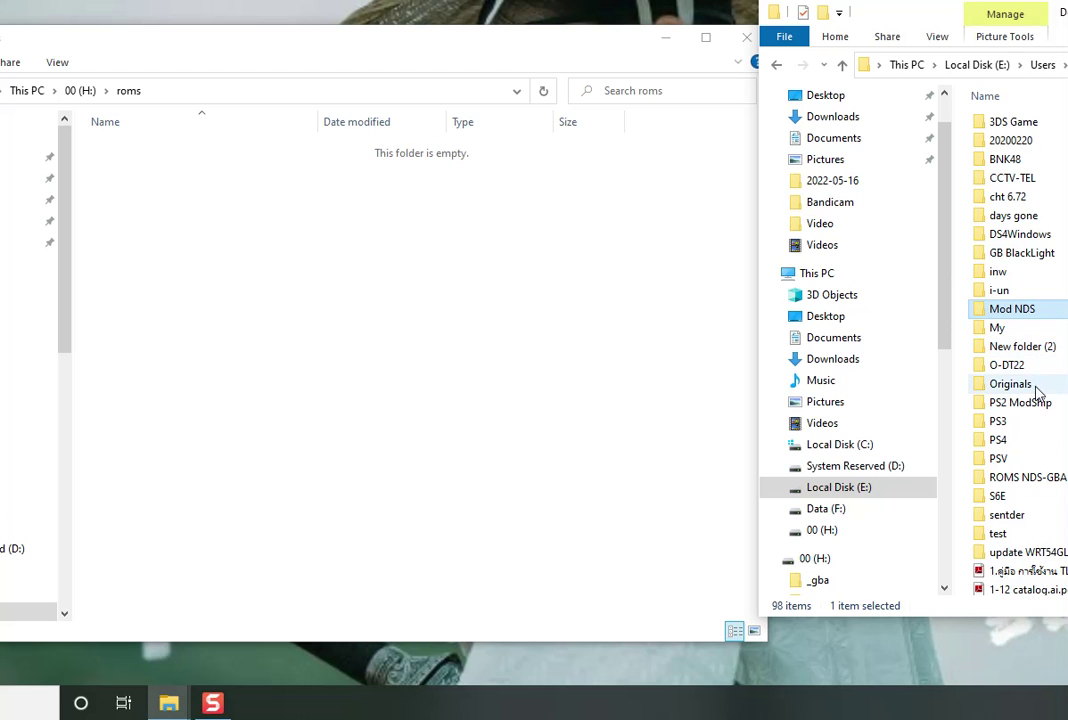
double_click(1058, 477)
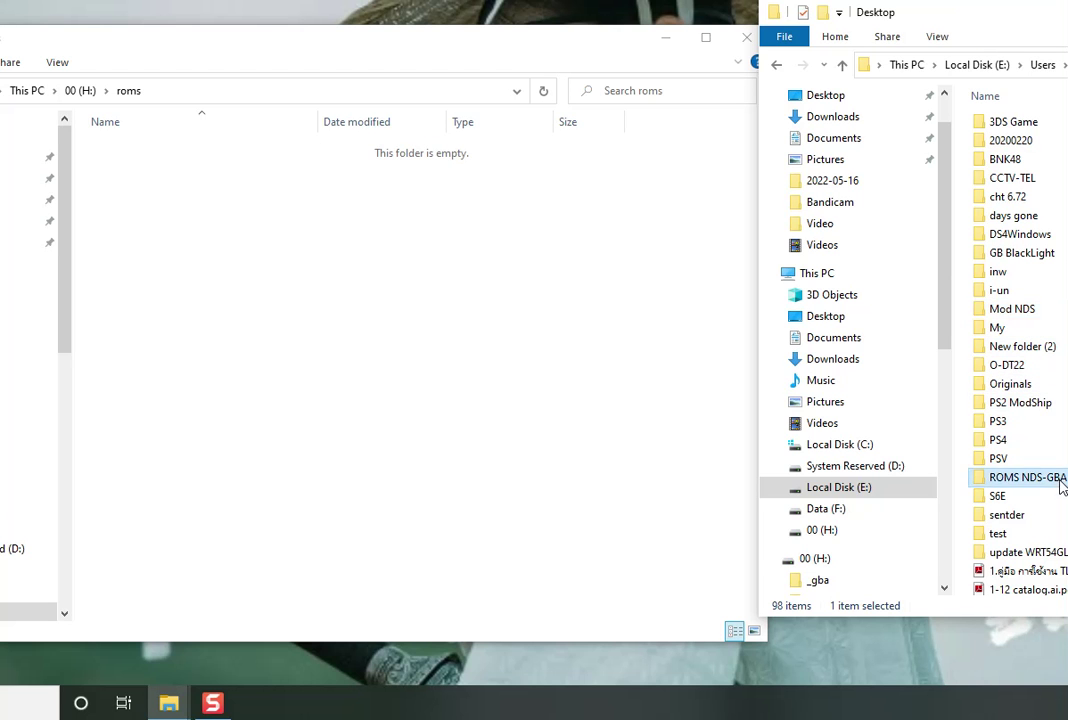
drag(980, 14, 540, 2)
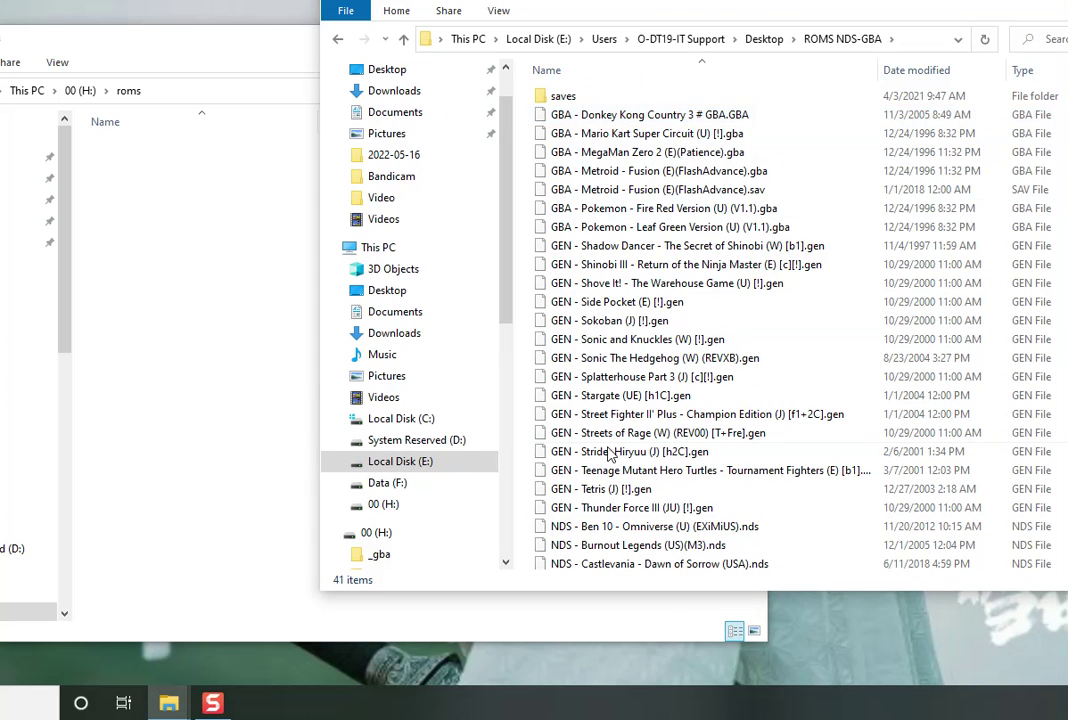
Step: Copy NDS - Mario Kart DS (U)(SCZ).nds into the card's roms folder, then return to the root of drive 00 (H:)
scroll(600, 480, down, 5)
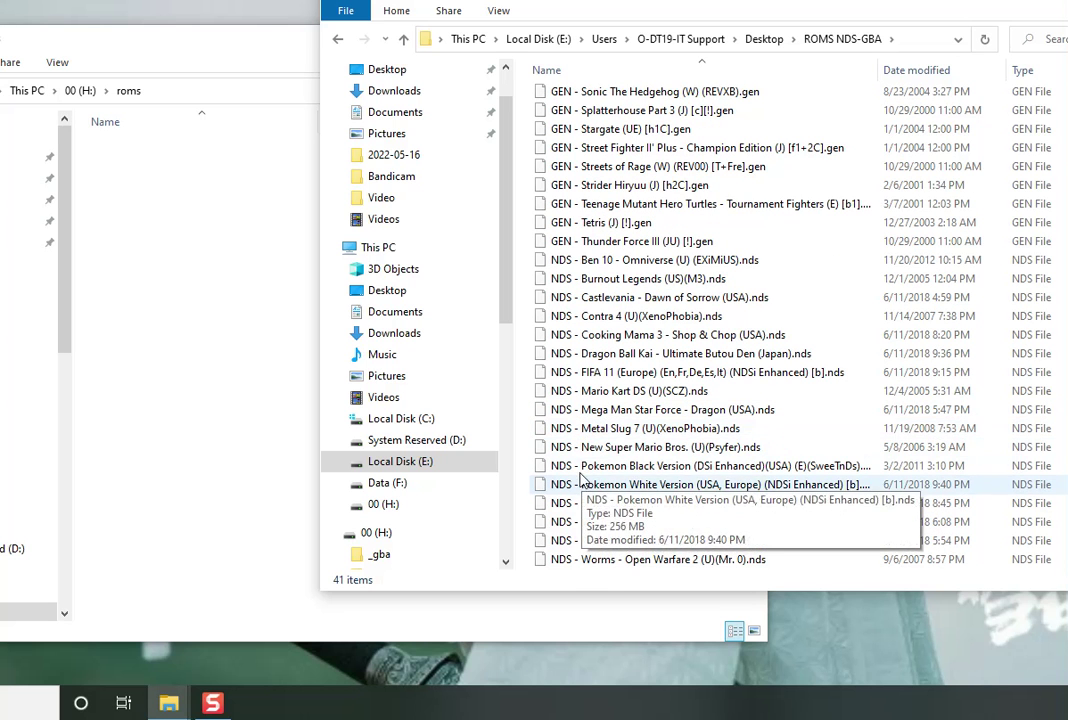
drag(600, 391, 212, 387)
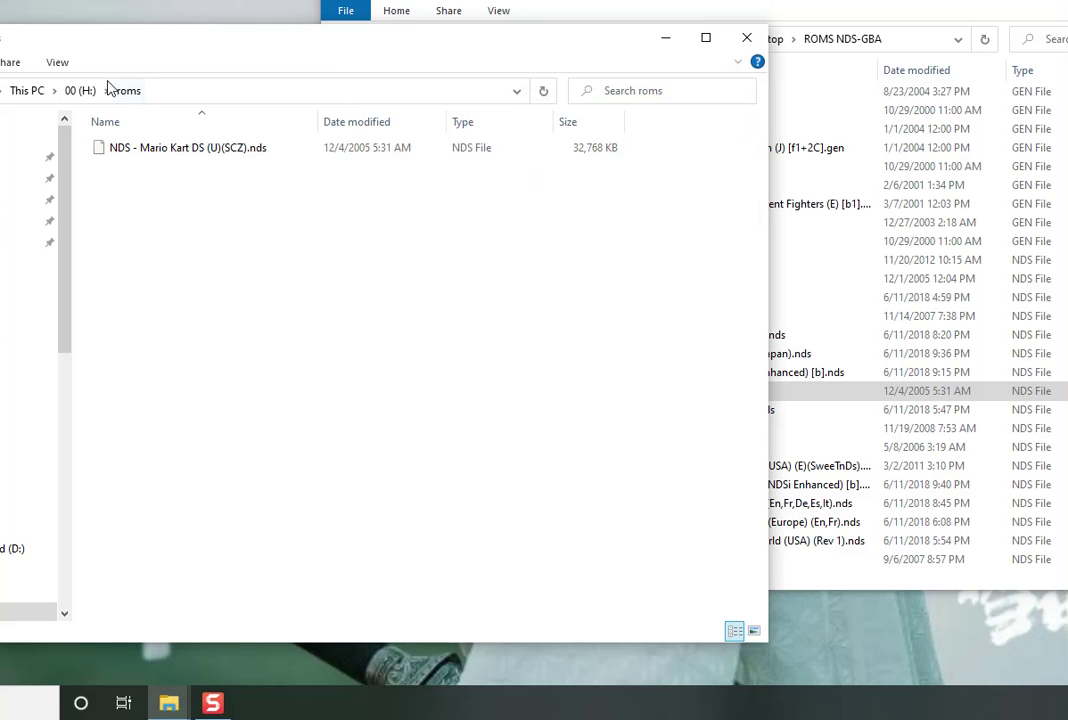
click(76, 90)
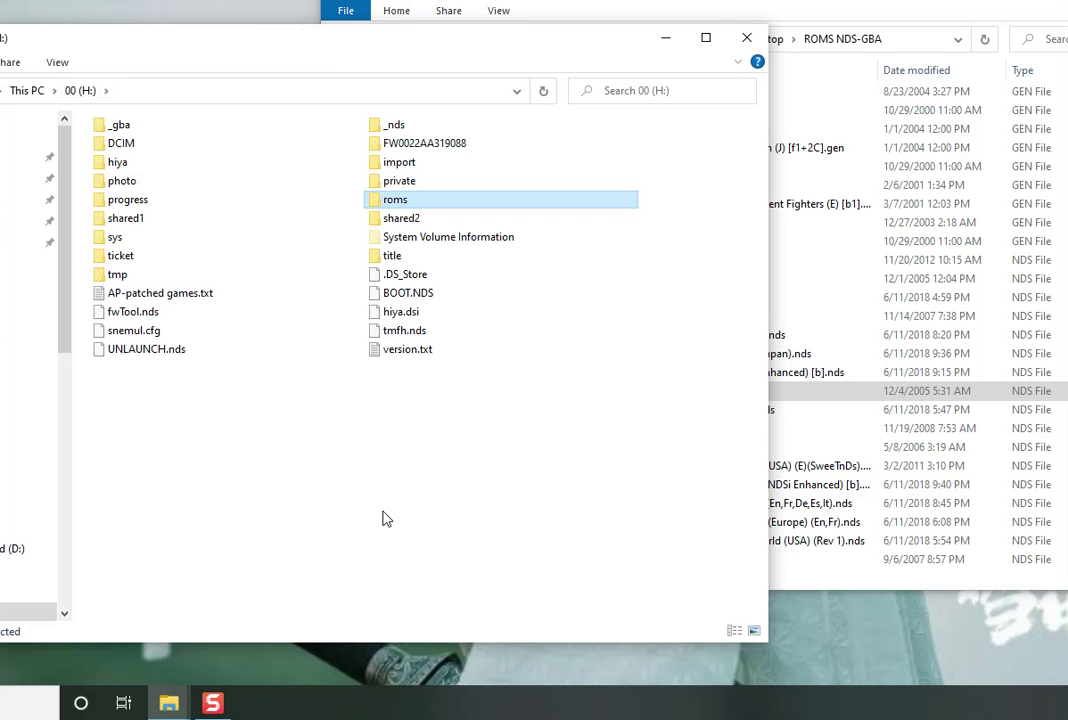